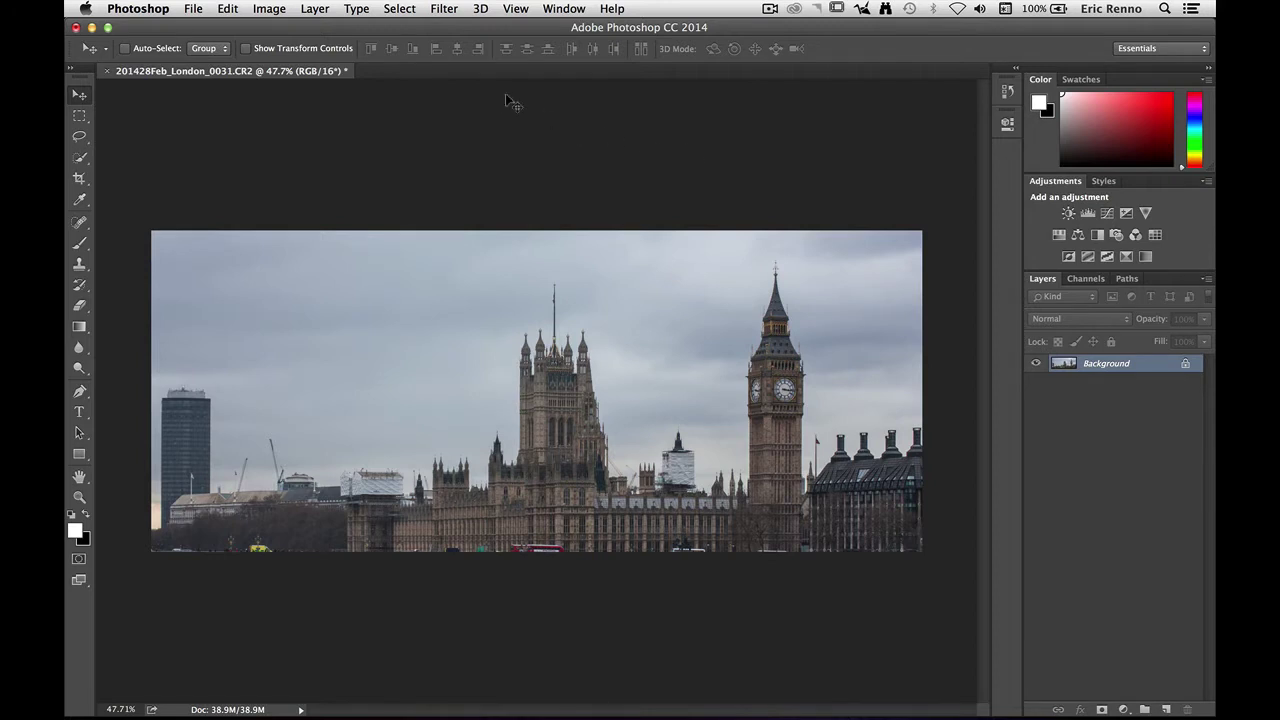
# Run Focus Area with output to Selection to select the in-focus Parliament buildings
pyautogui.click(412, 9)
pyautogui.click(428, 184)
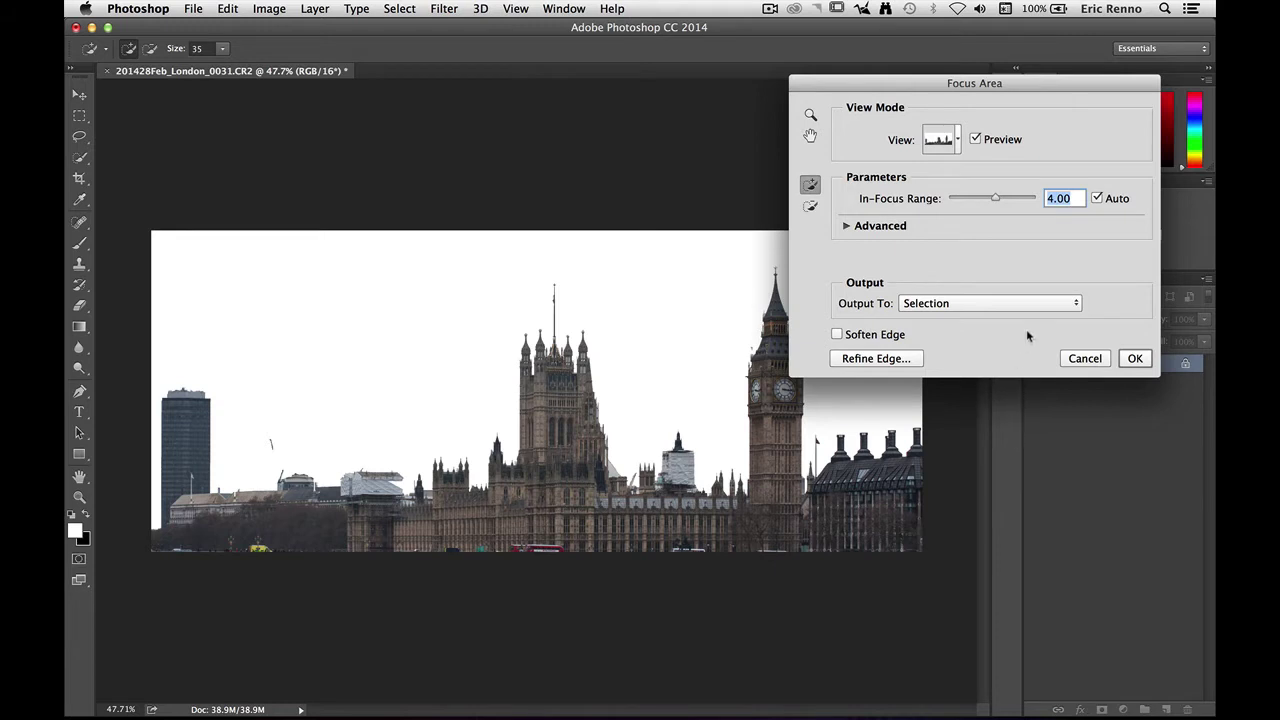
pyautogui.click(1075, 305)
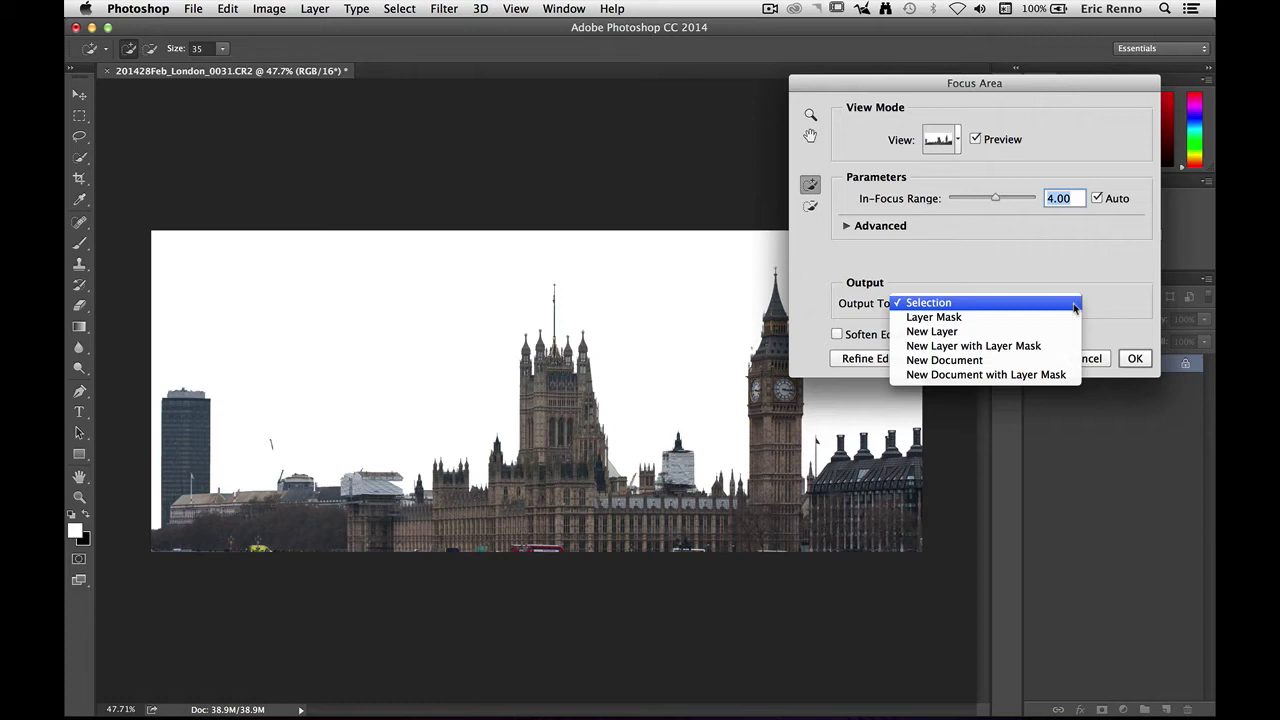
pyautogui.click(1075, 304)
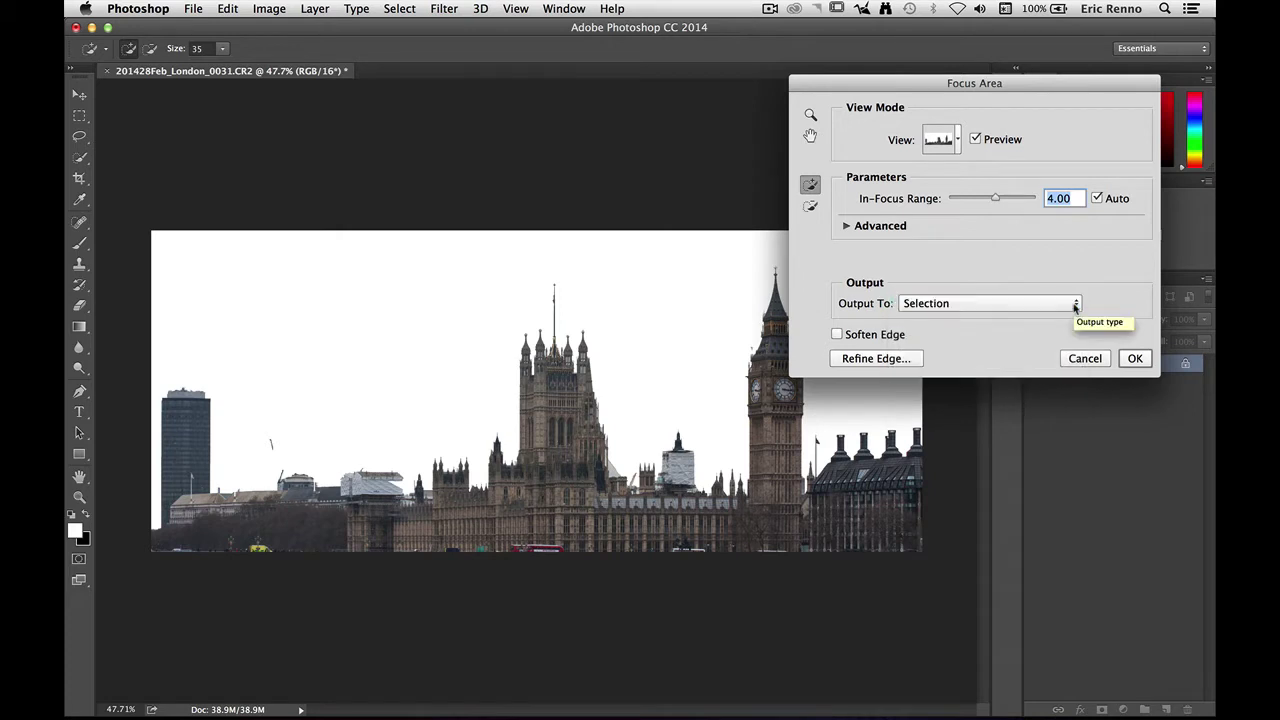
pyautogui.click(1135, 359)
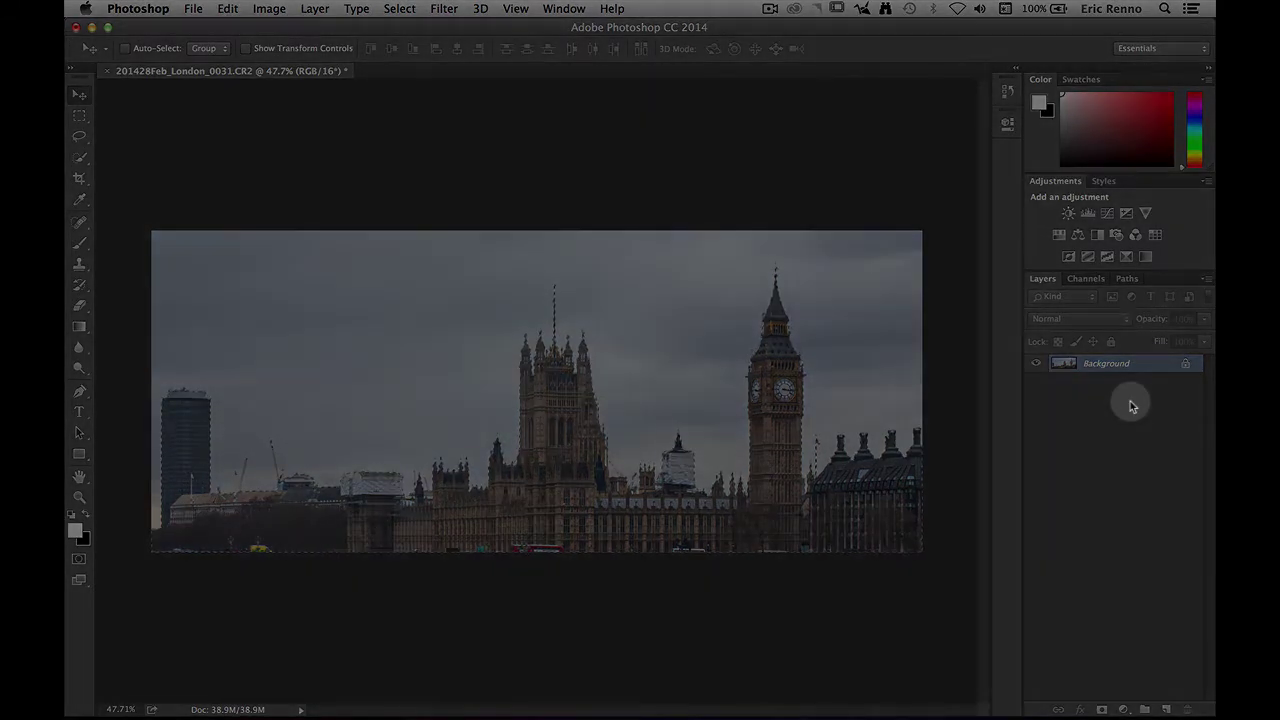
# Save the skyline selection as a new Alpha 1 channel, then deselect
pyautogui.click(1086, 278)
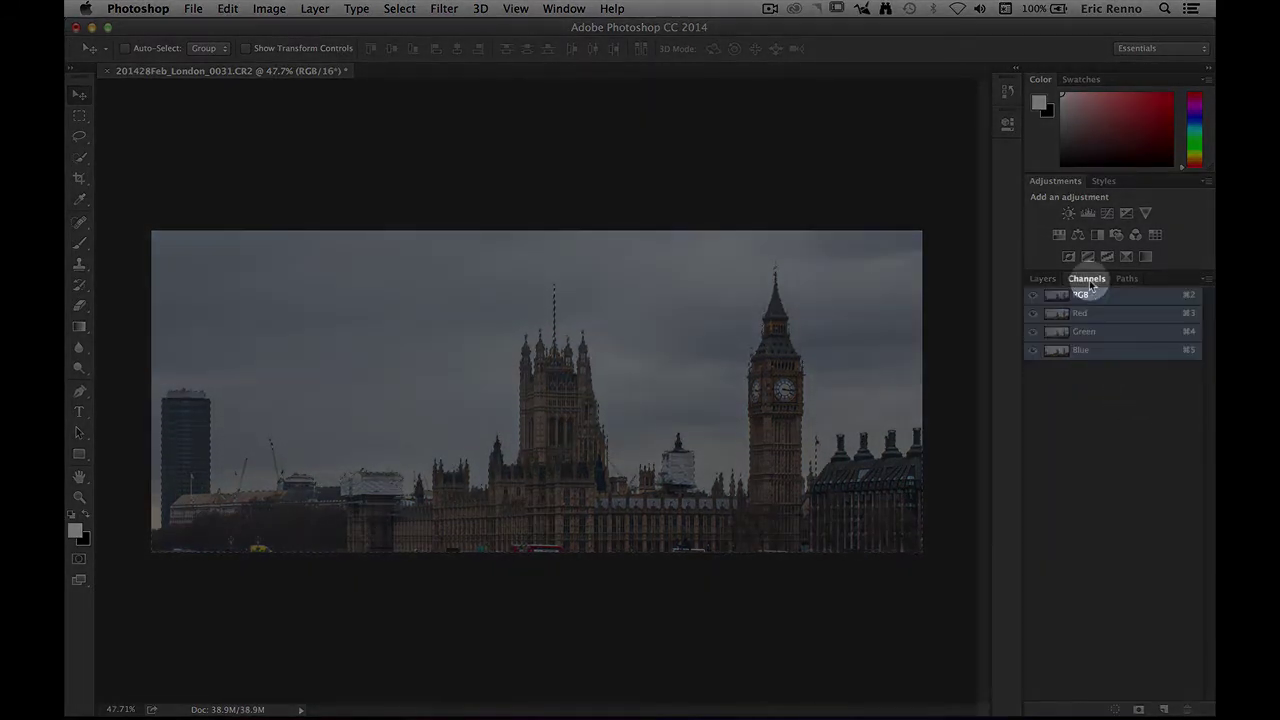
pyautogui.click(1138, 708)
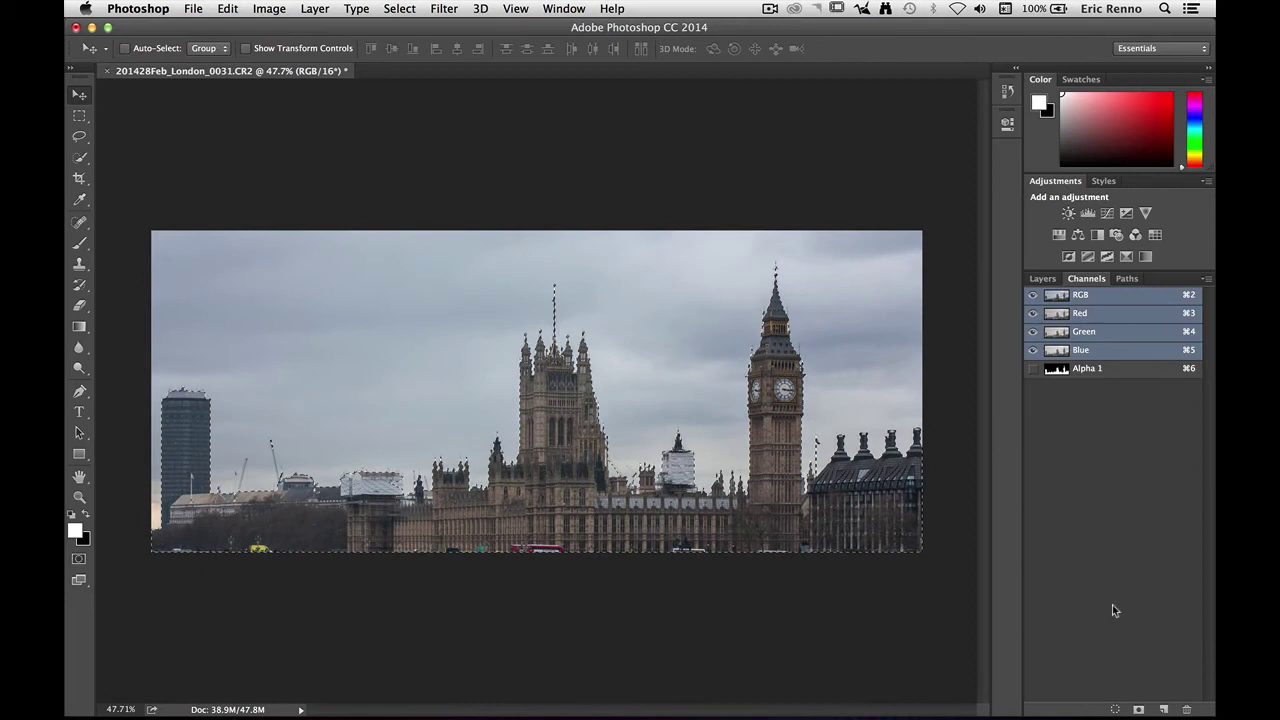
pyautogui.press('super+d')
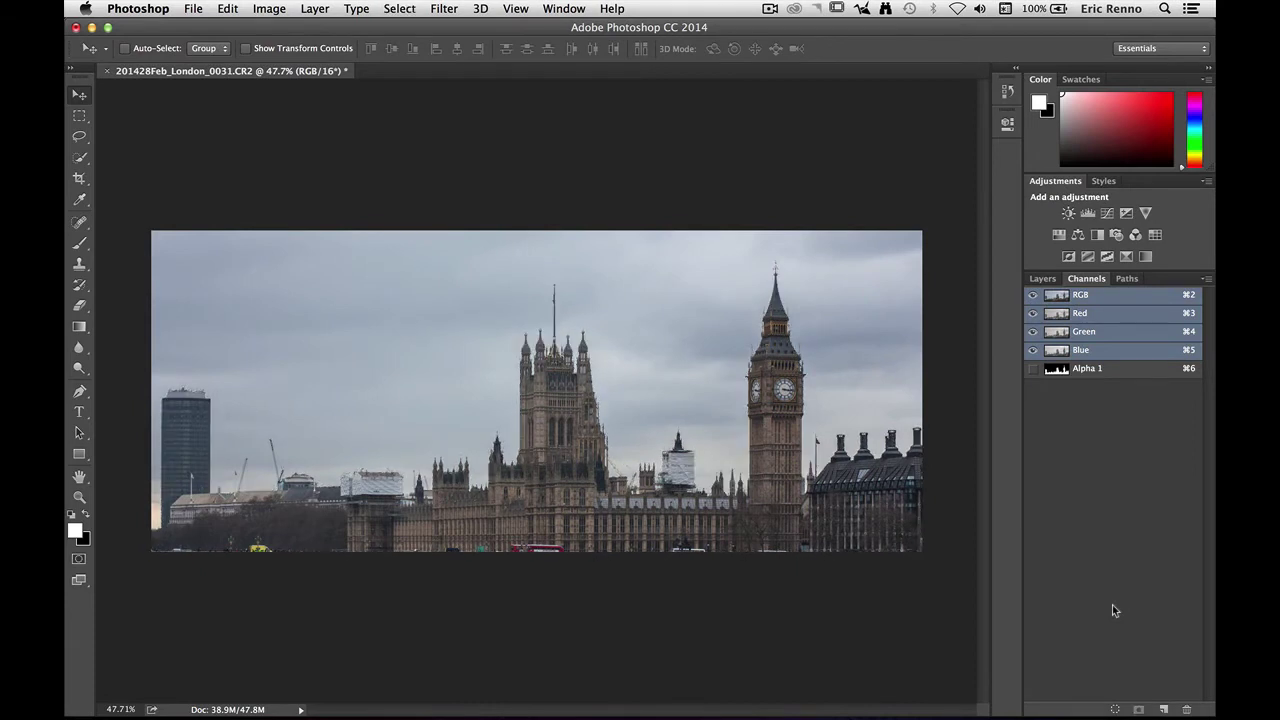
# Select all of the Alpha 1 channel and copy the black-and-white skyline mask
pyautogui.click(1096, 370)
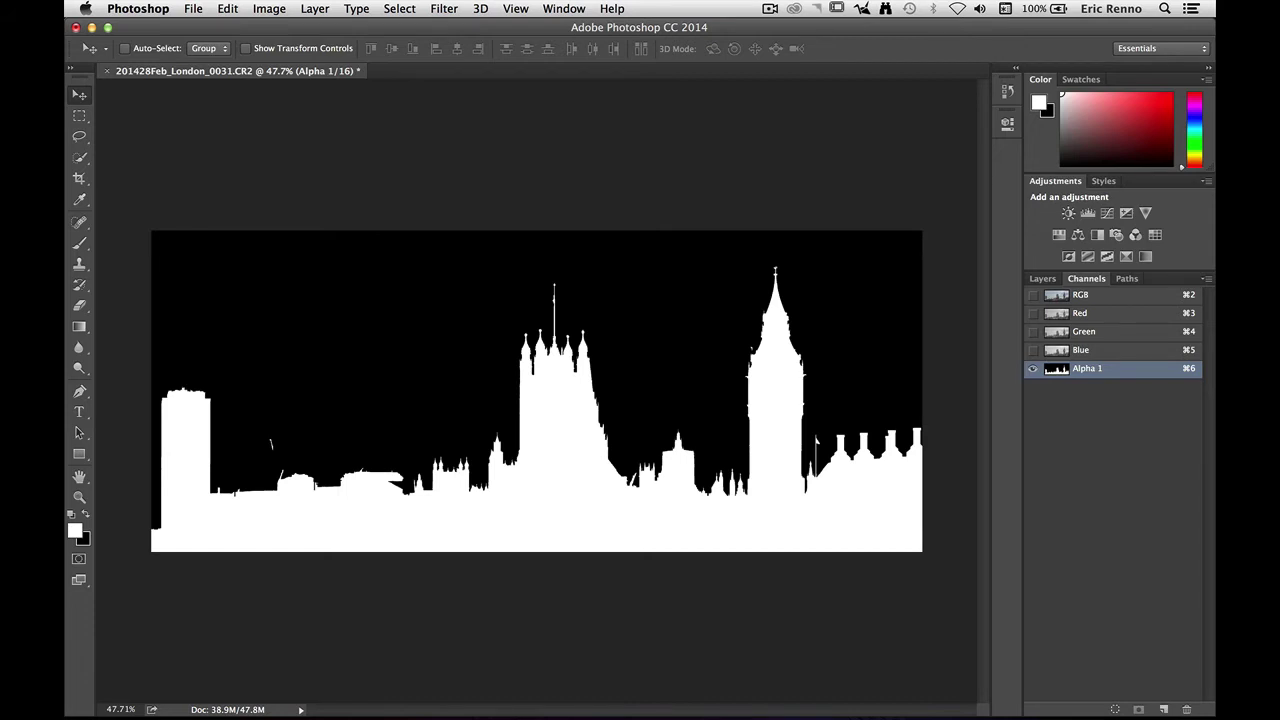
pyautogui.click(401, 10)
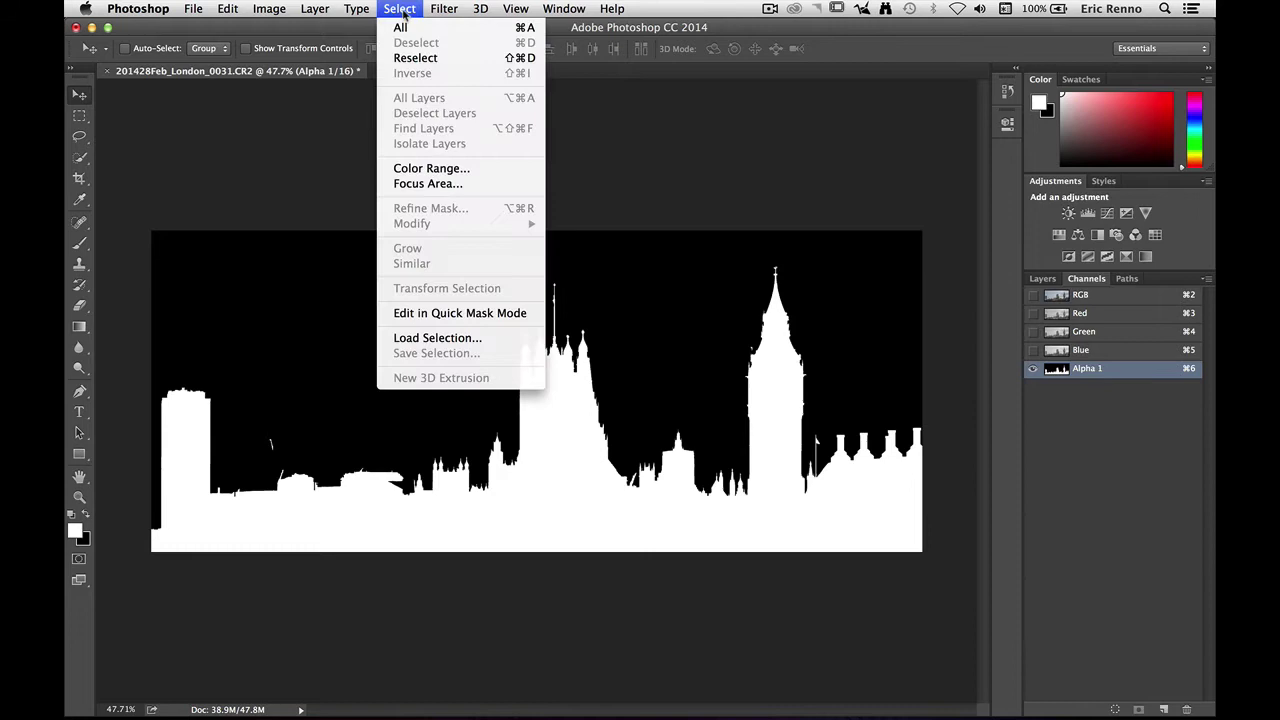
pyautogui.click(398, 27)
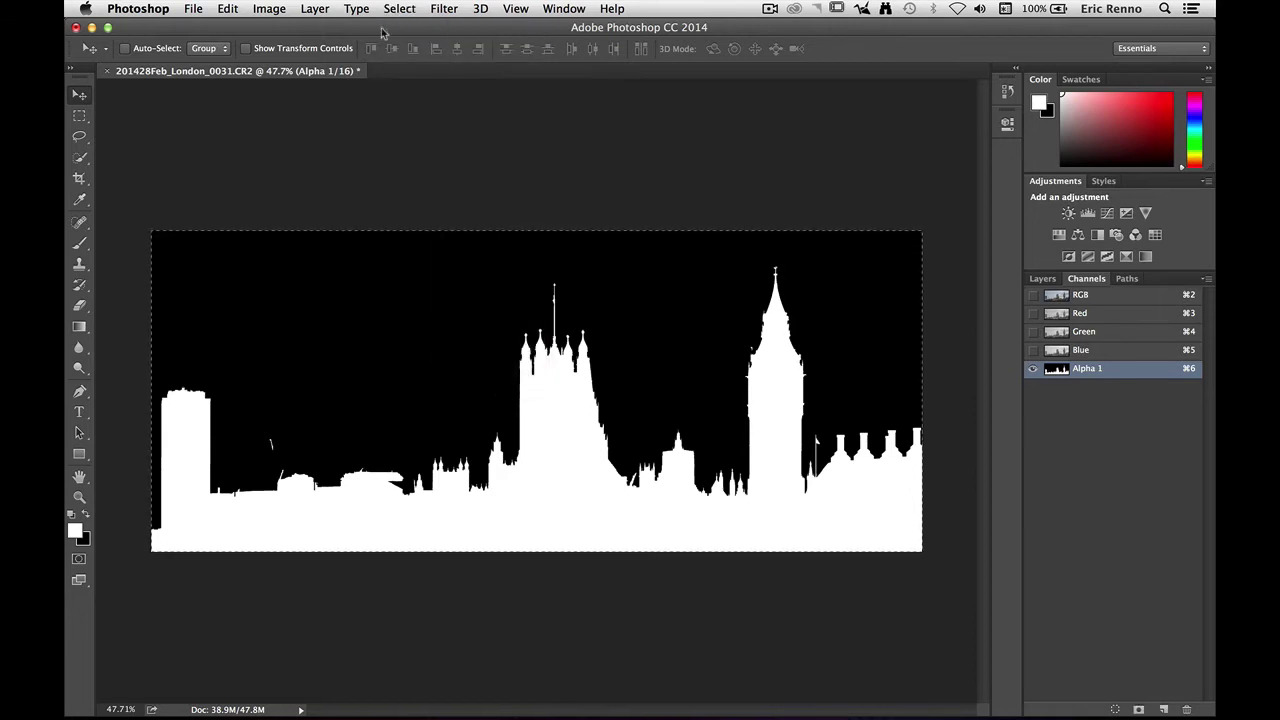
pyautogui.click(239, 12)
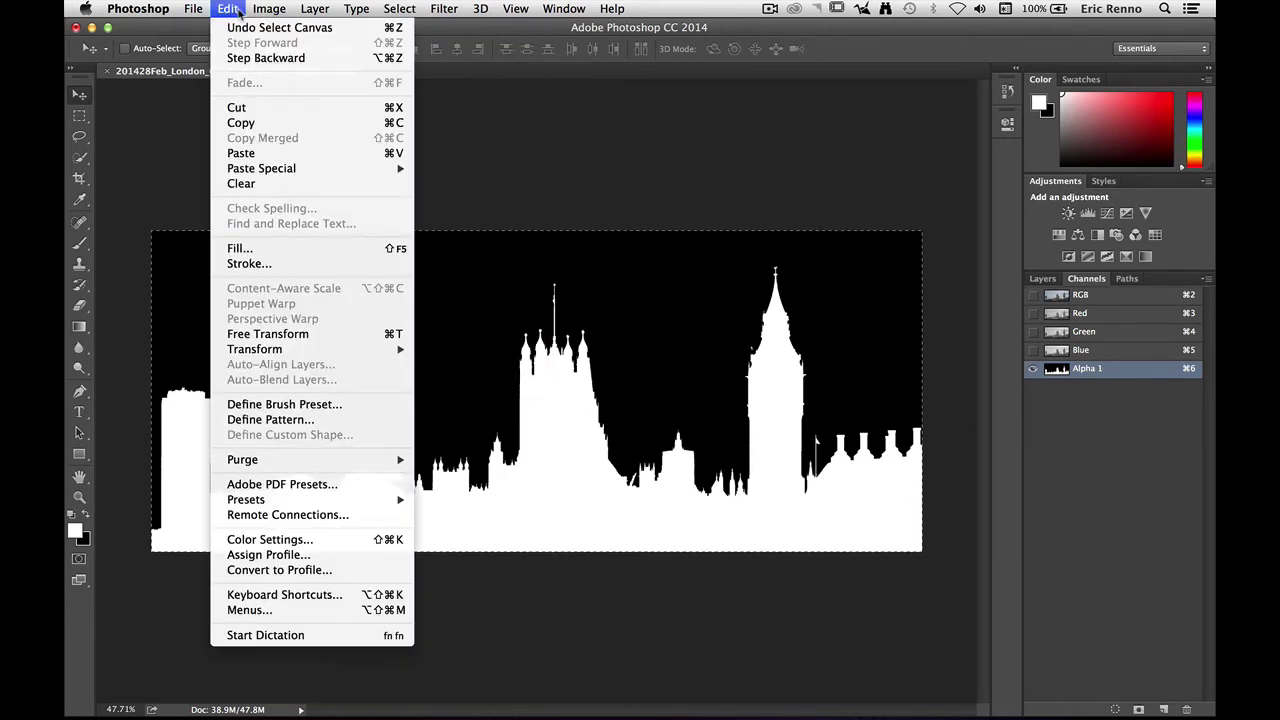
pyautogui.click(254, 122)
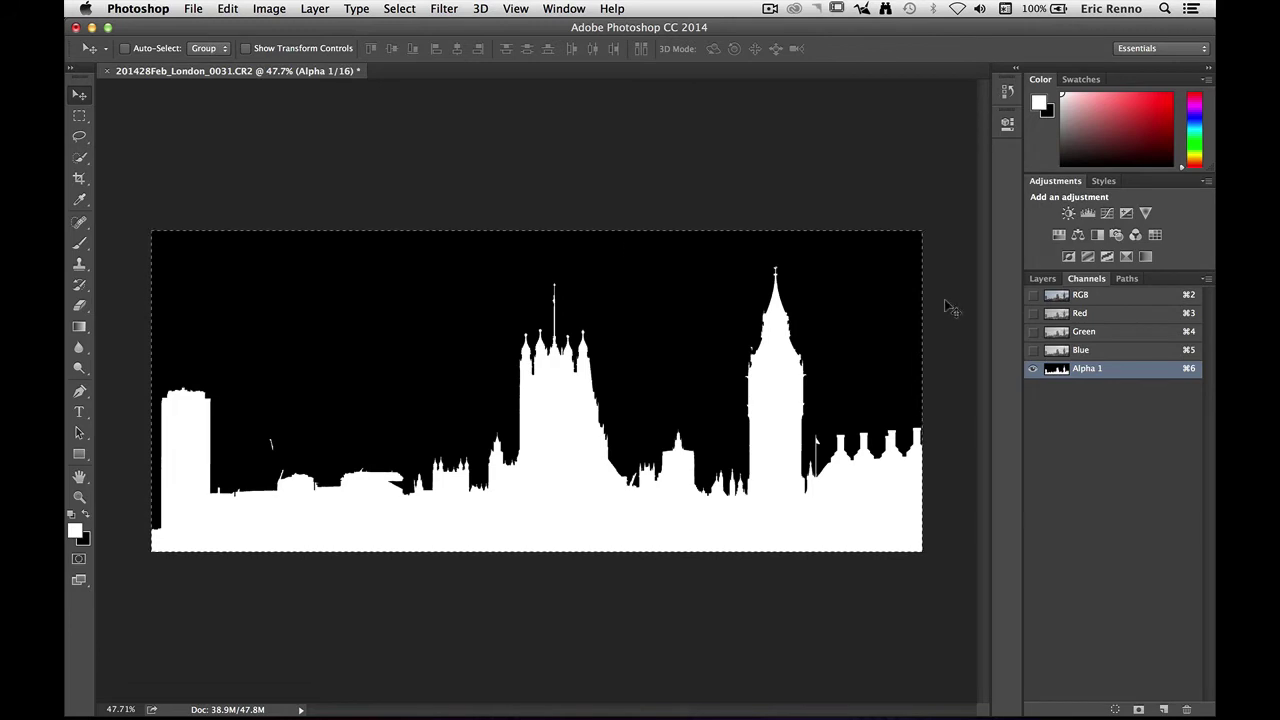
# Paste the copied mask into a new Layer 1 above Background
pyautogui.click(1044, 279)
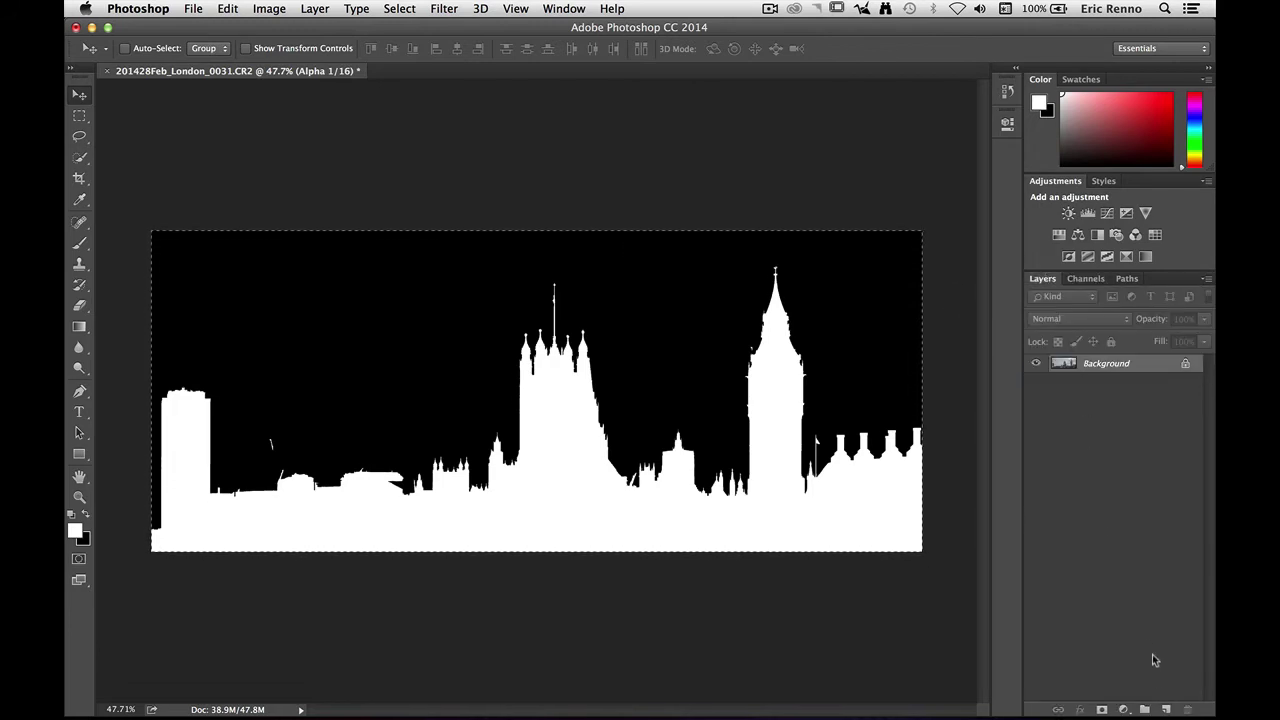
pyautogui.click(1164, 709)
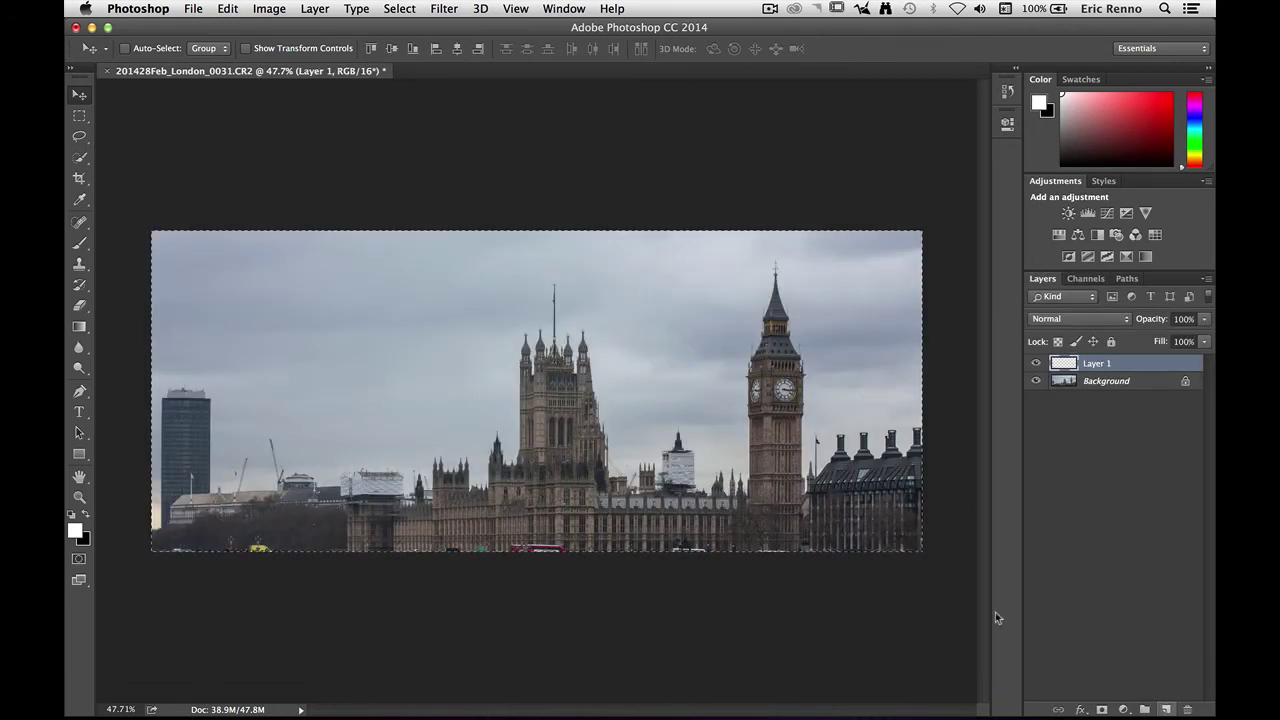
pyautogui.click(229, 12)
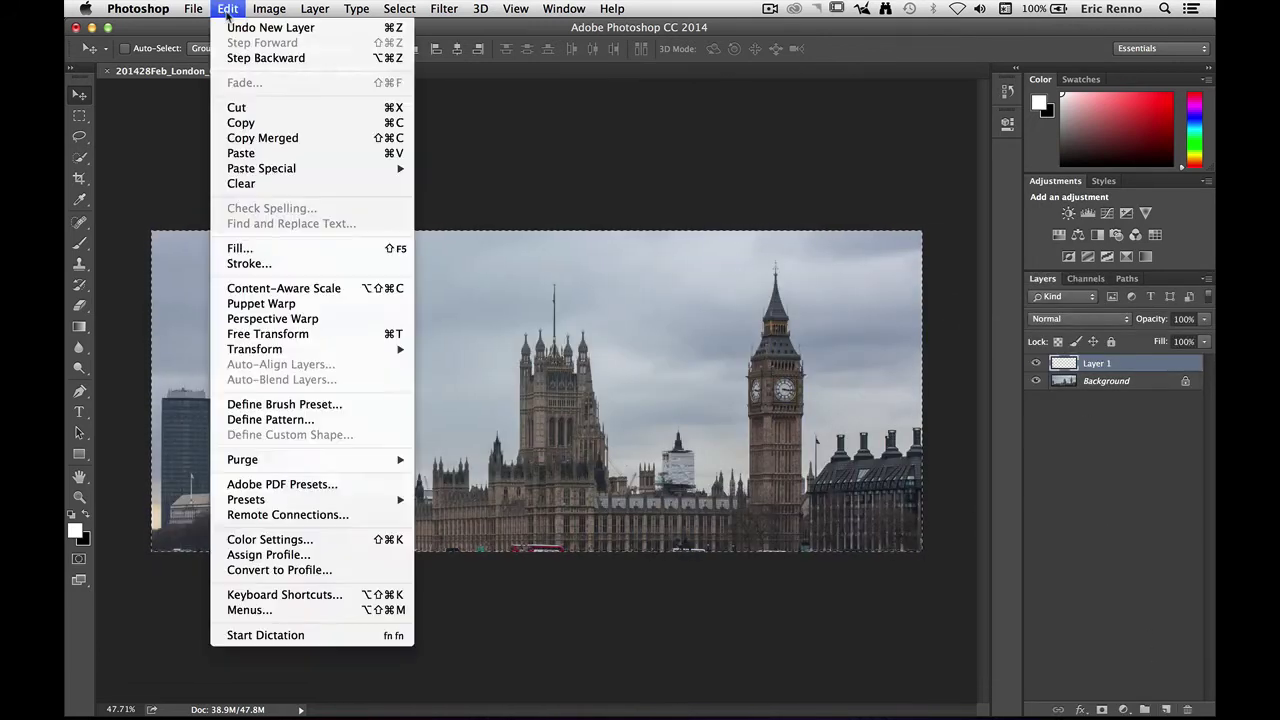
pyautogui.click(263, 157)
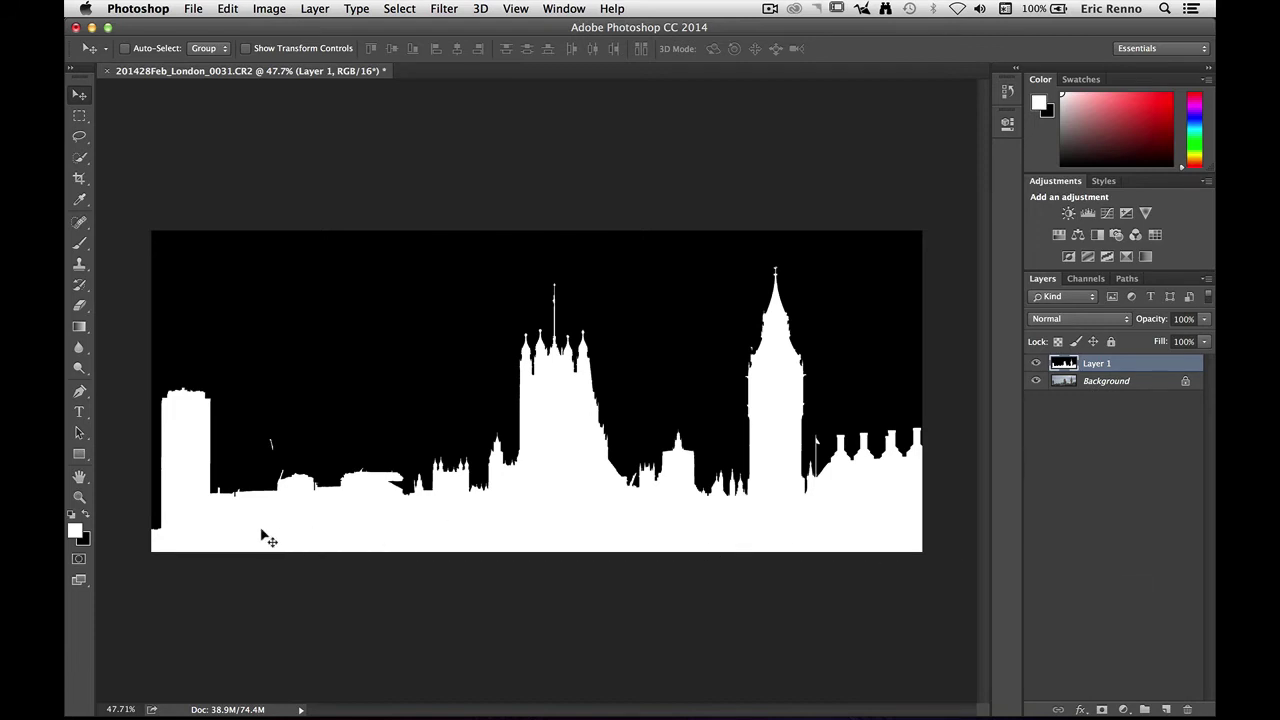
# Type white 'LONDON' in London Tube Normal 214 pt and position it along the skyline's base
pyautogui.click(80, 412)
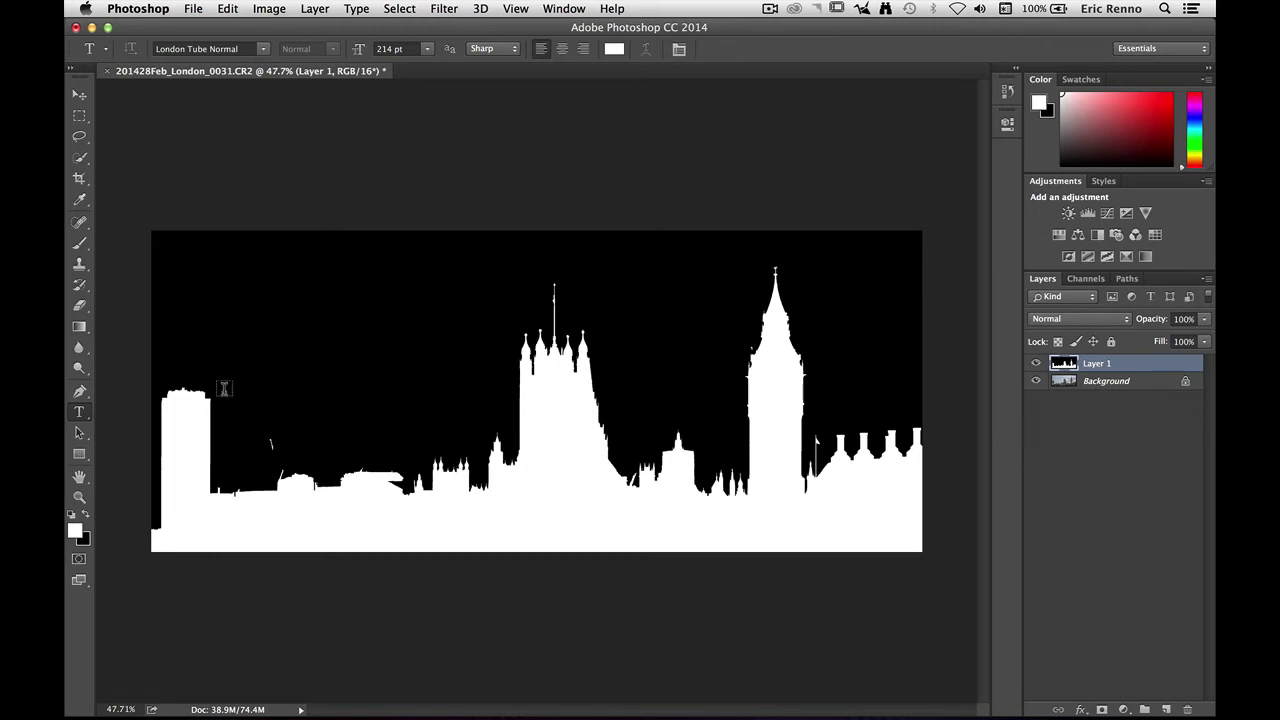
pyautogui.click(199, 414)
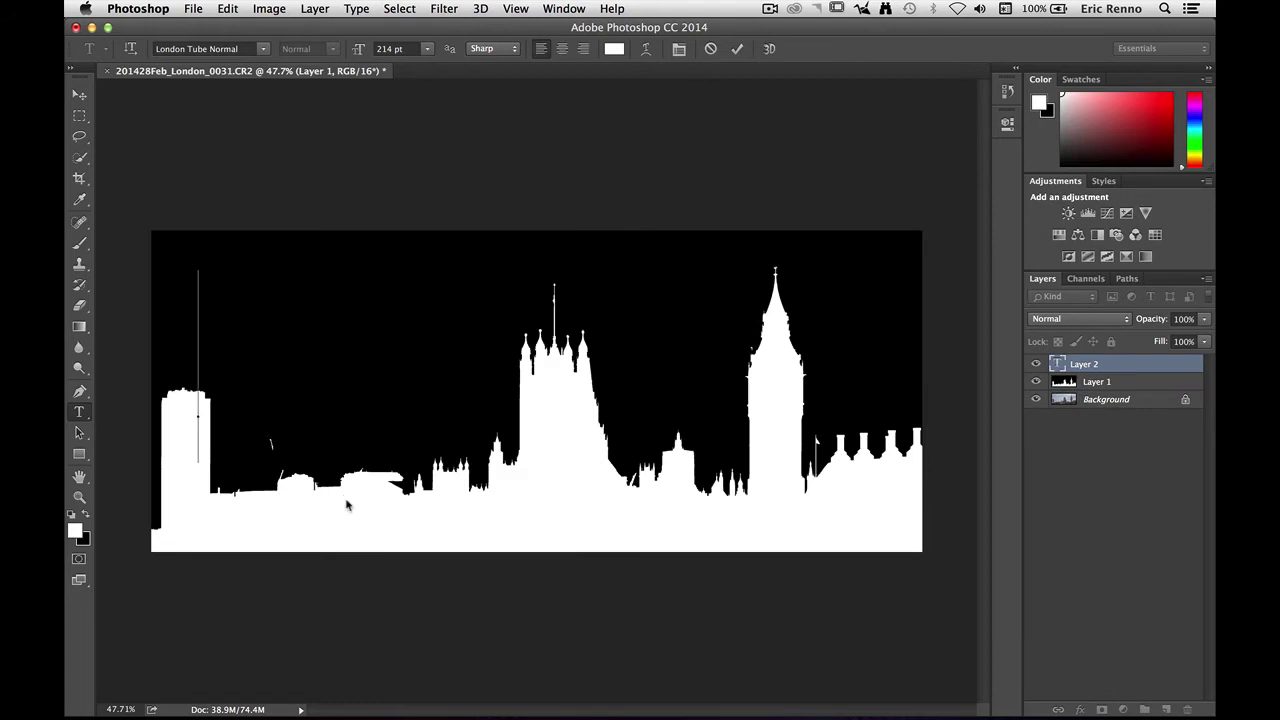
pyautogui.write('LONDON')
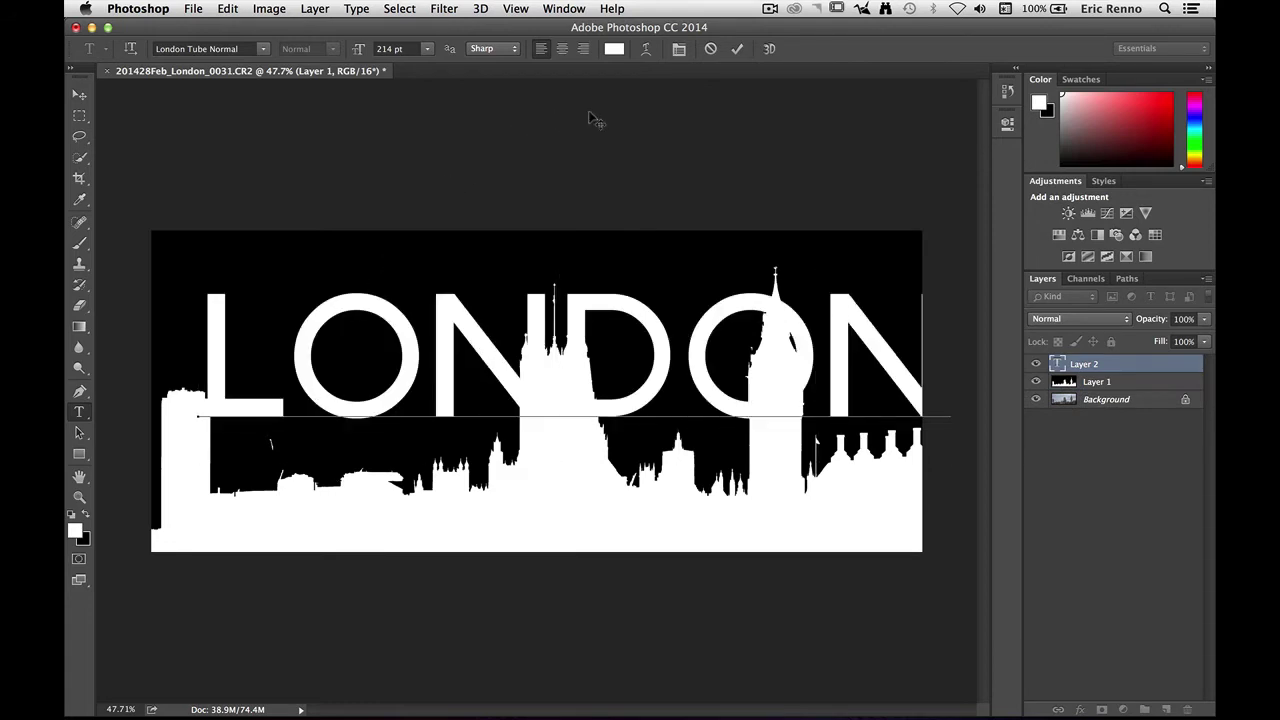
pyautogui.moveTo(590, 118); pyautogui.dragTo(563, 209)
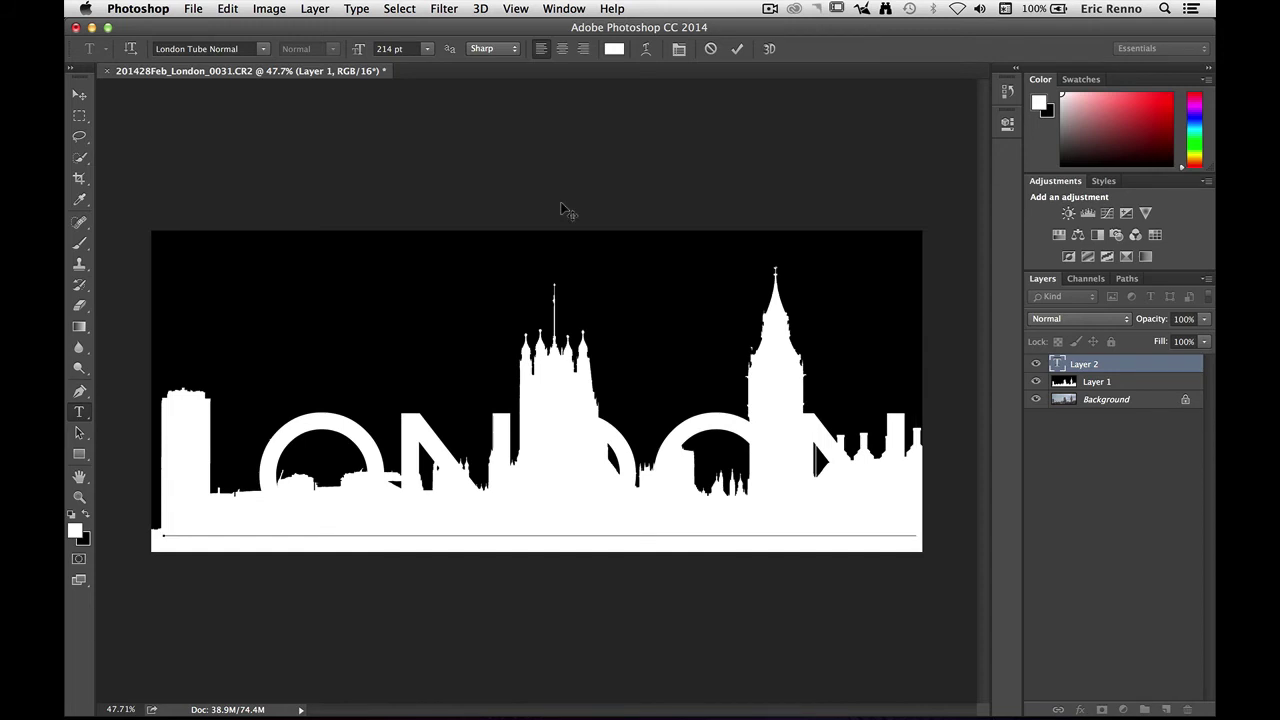
pyautogui.click(736, 50)
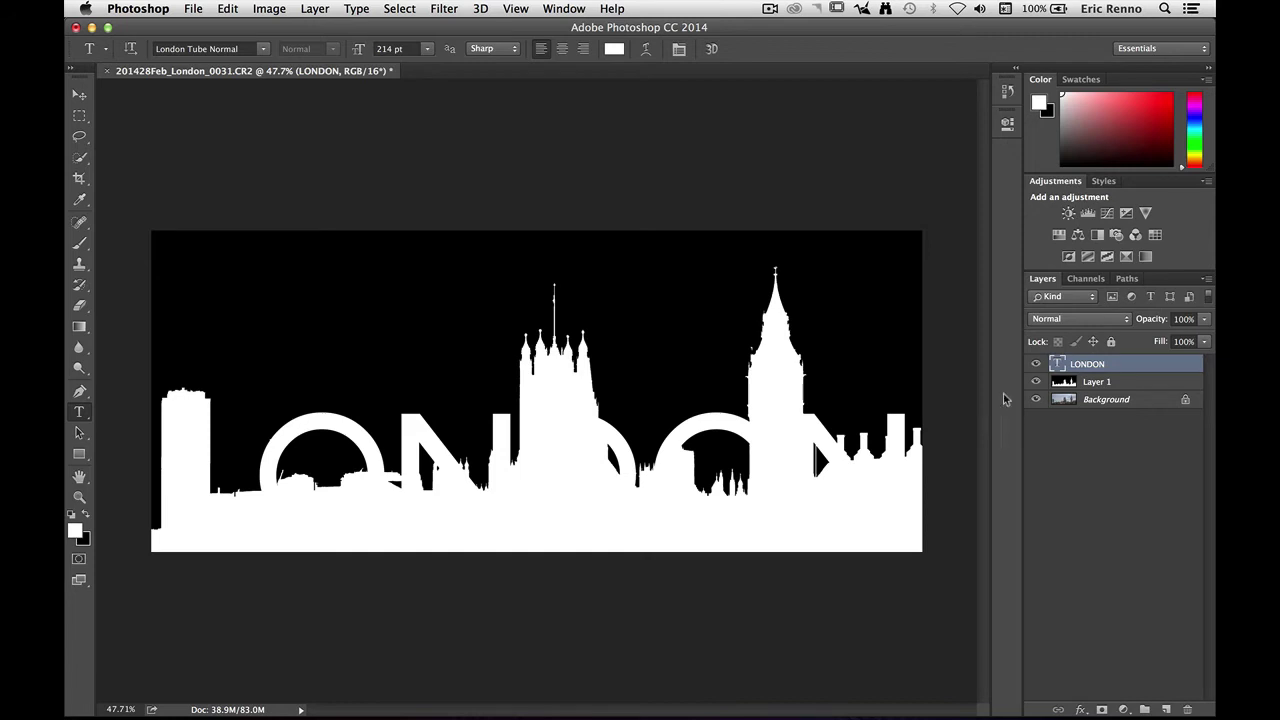
# Load Alpha 1 as a selection and use it as a layer mask on LONDON
pyautogui.click(1084, 280)
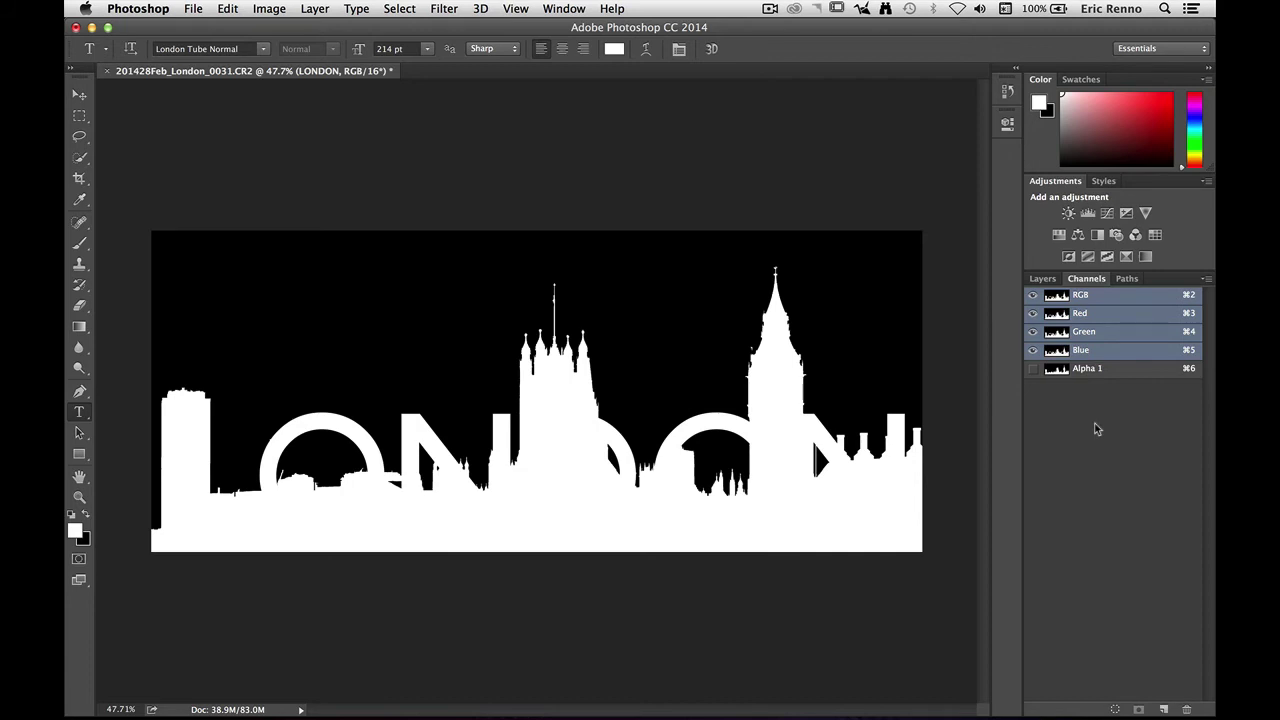
pyautogui.keyDown('super'); pyautogui.click(1054, 369); pyautogui.keyUp('super')
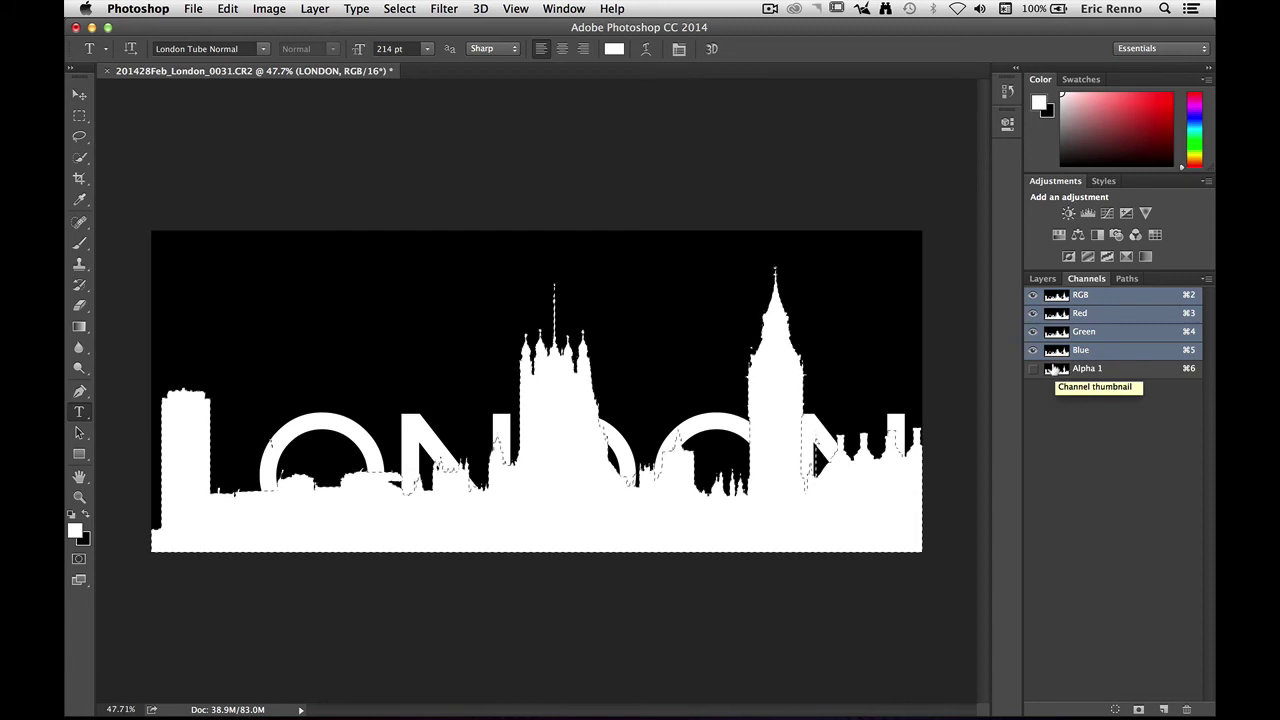
pyautogui.click(1042, 278)
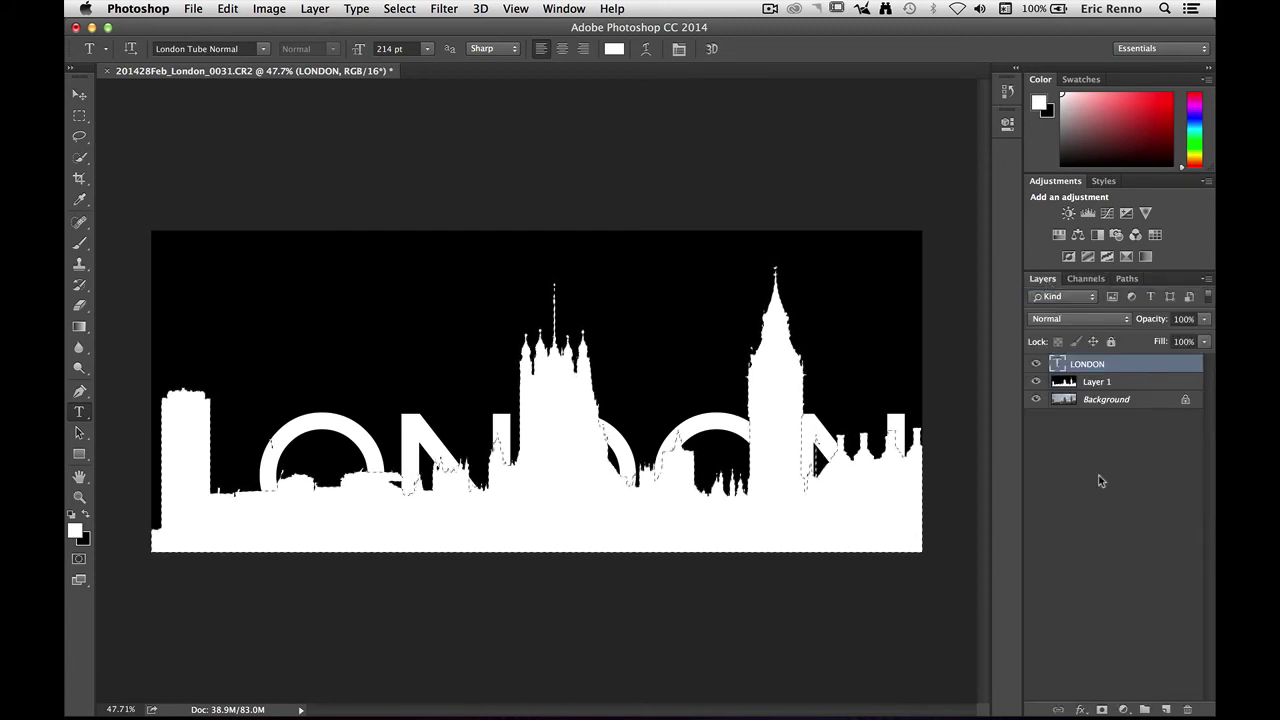
pyautogui.click(1102, 709)
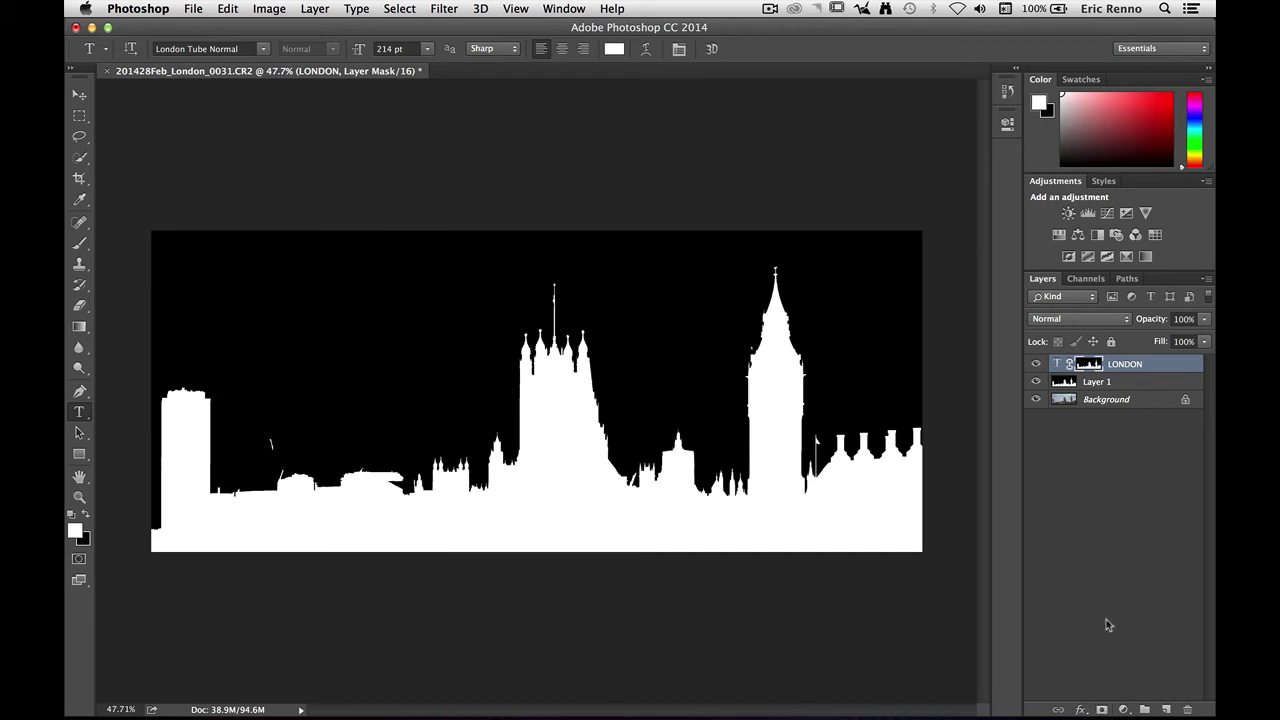
# Duplicate LONDON, hide the copy, and recolour the original text to black (000000)
pyautogui.press('super+j')
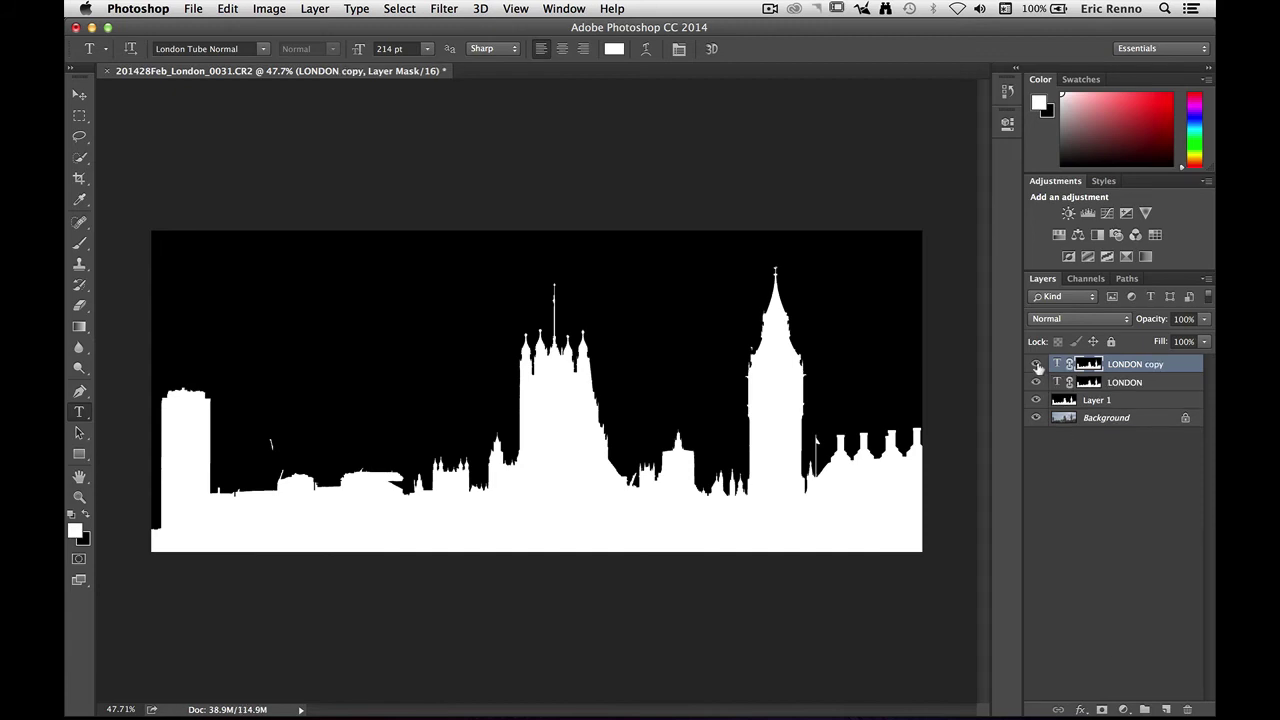
pyautogui.click(1036, 365)
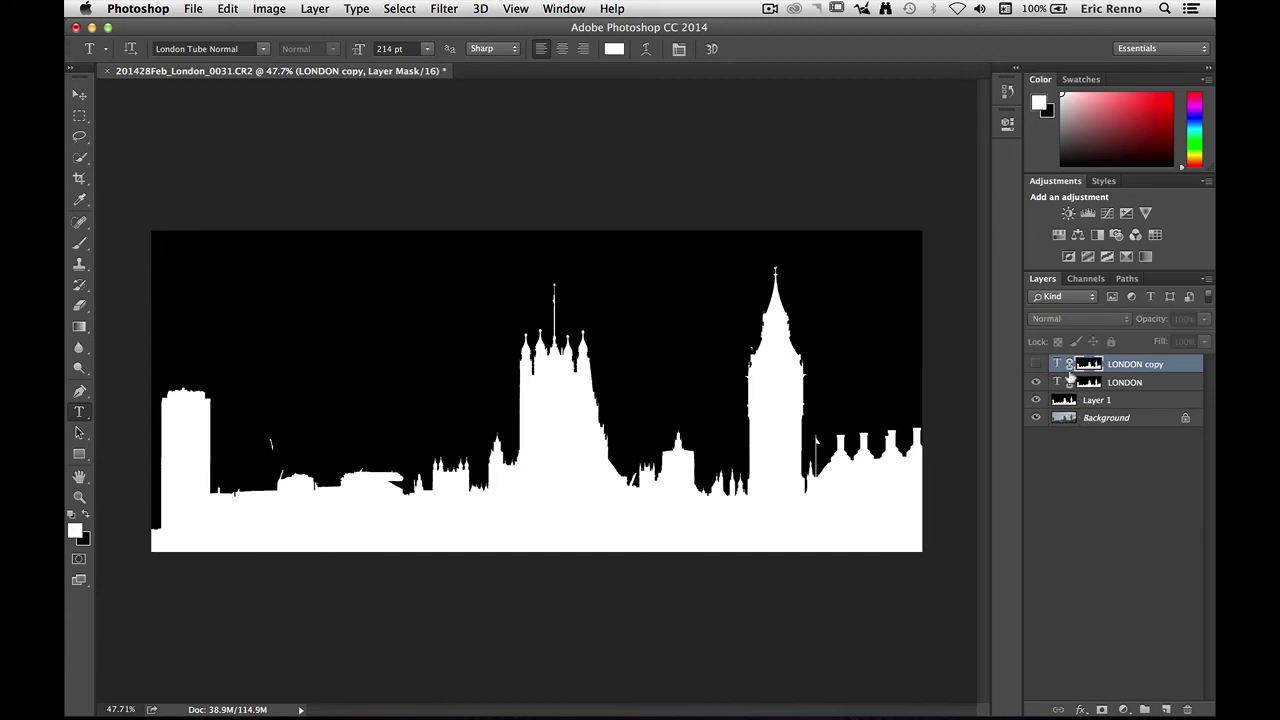
pyautogui.doubleClick(1055, 382)
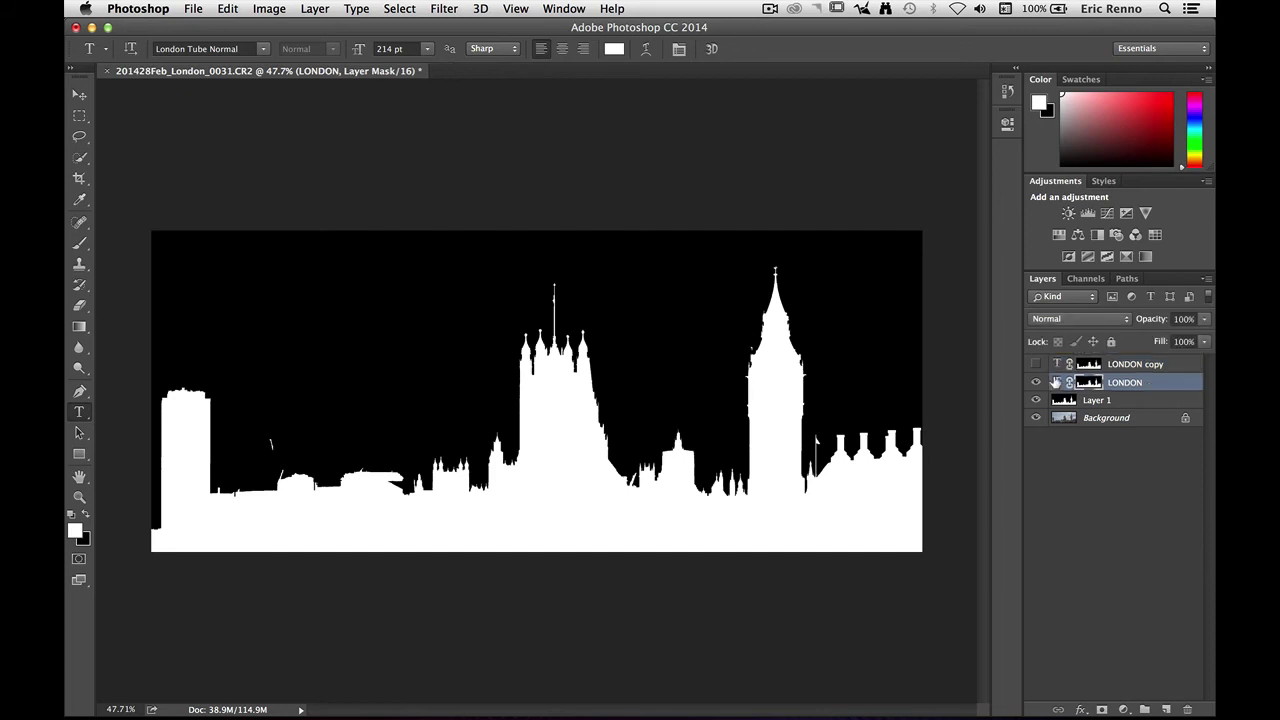
pyautogui.click(612, 48)
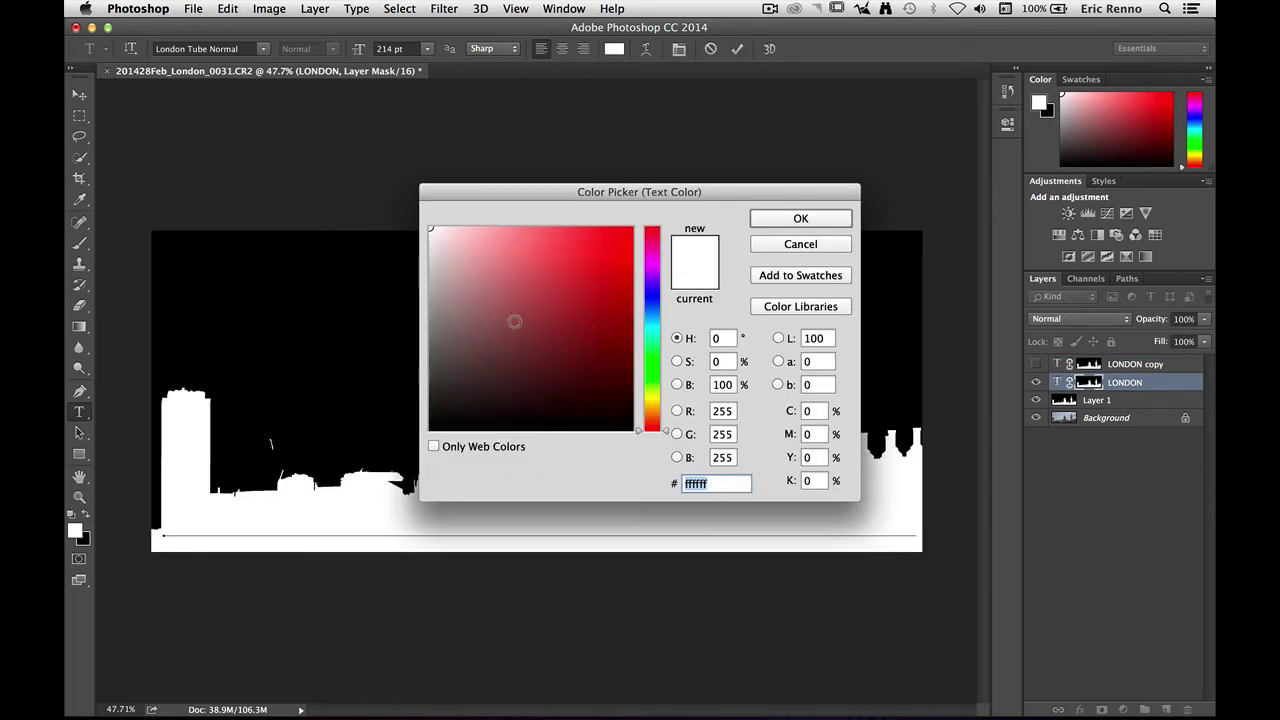
pyautogui.moveTo(444, 412); pyautogui.dragTo(415, 446)
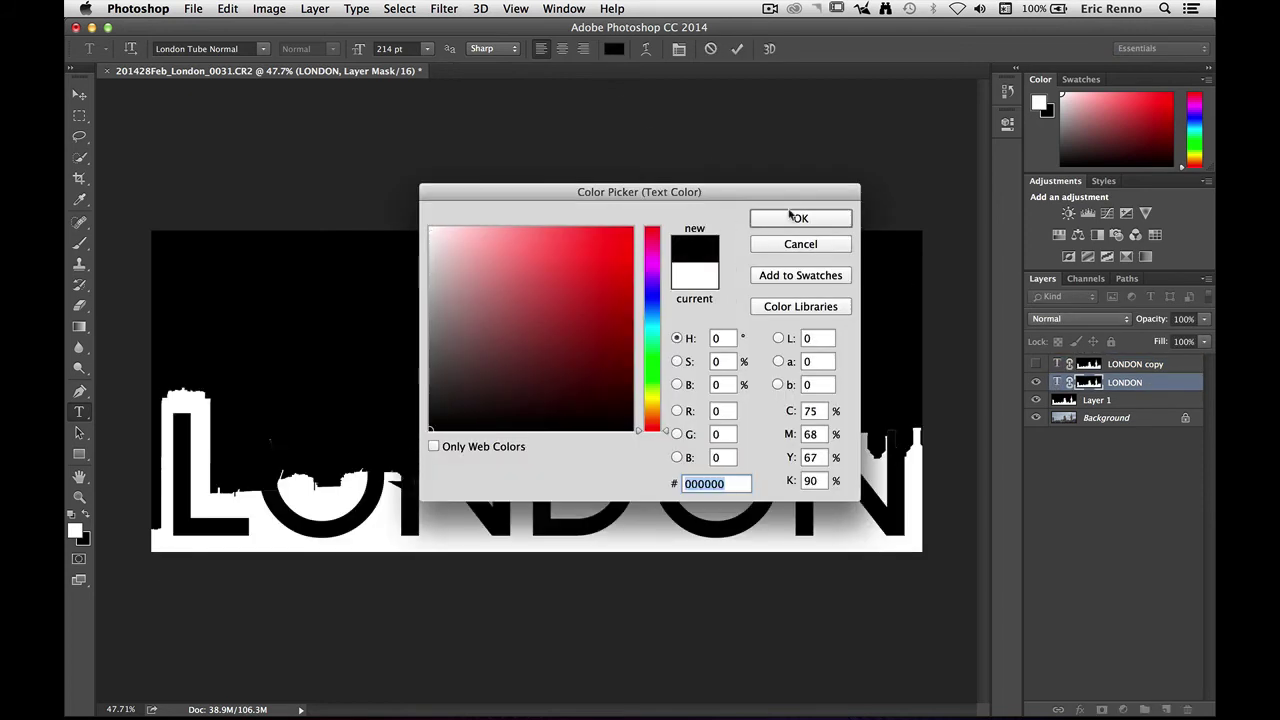
pyautogui.click(790, 218)
pyautogui.press('super+Return')
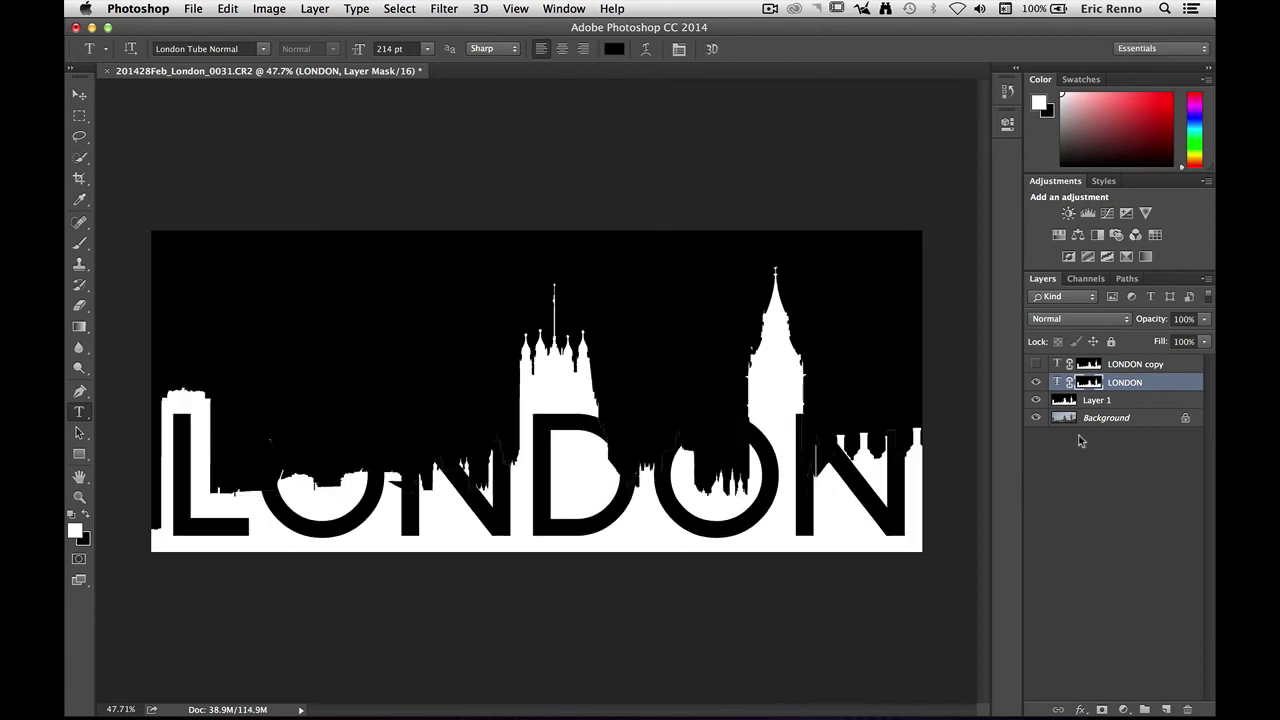
# Make the LONDON copy visible and invert its layer mask in Properties
pyautogui.click(1056, 364)
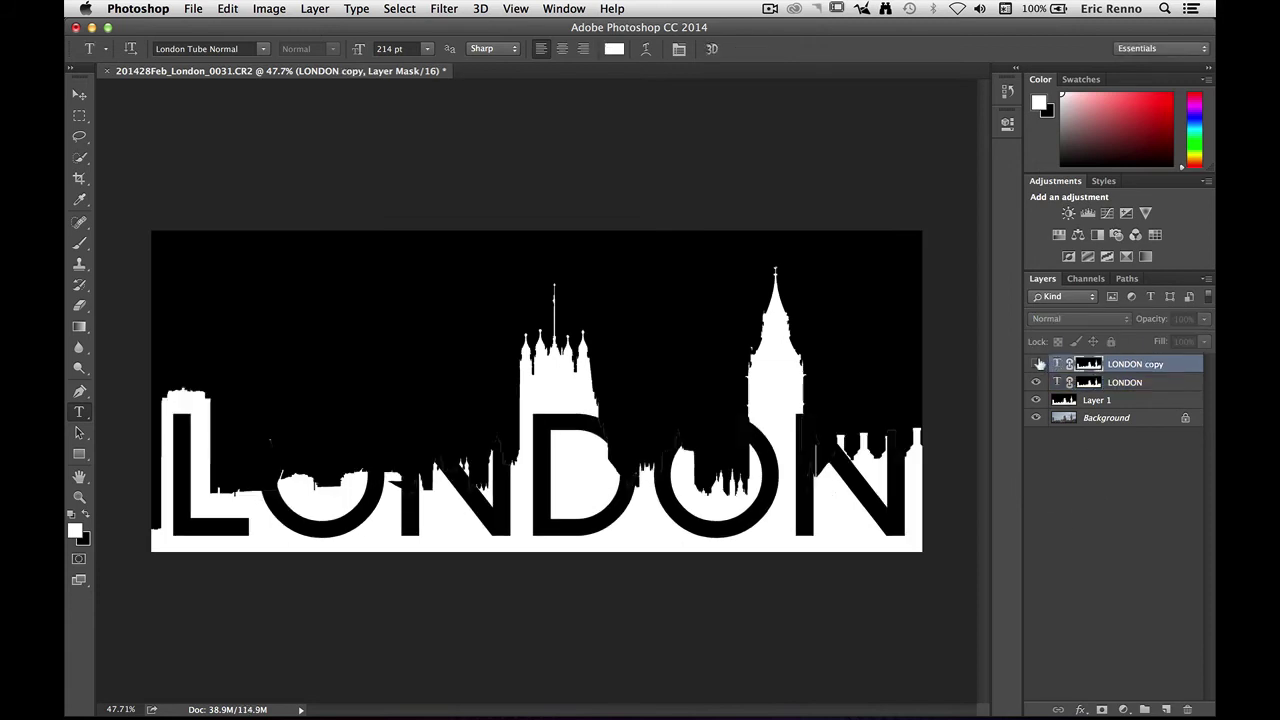
pyautogui.click(1036, 364)
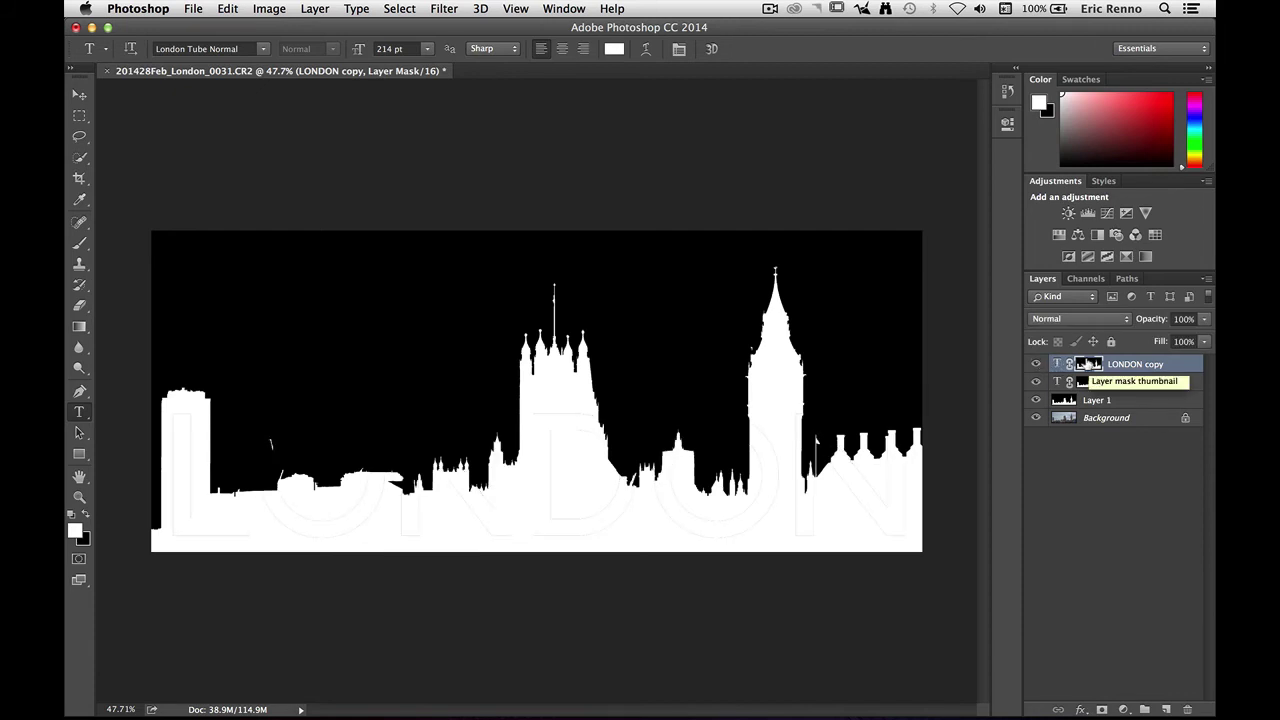
pyautogui.doubleClick(1088, 364)
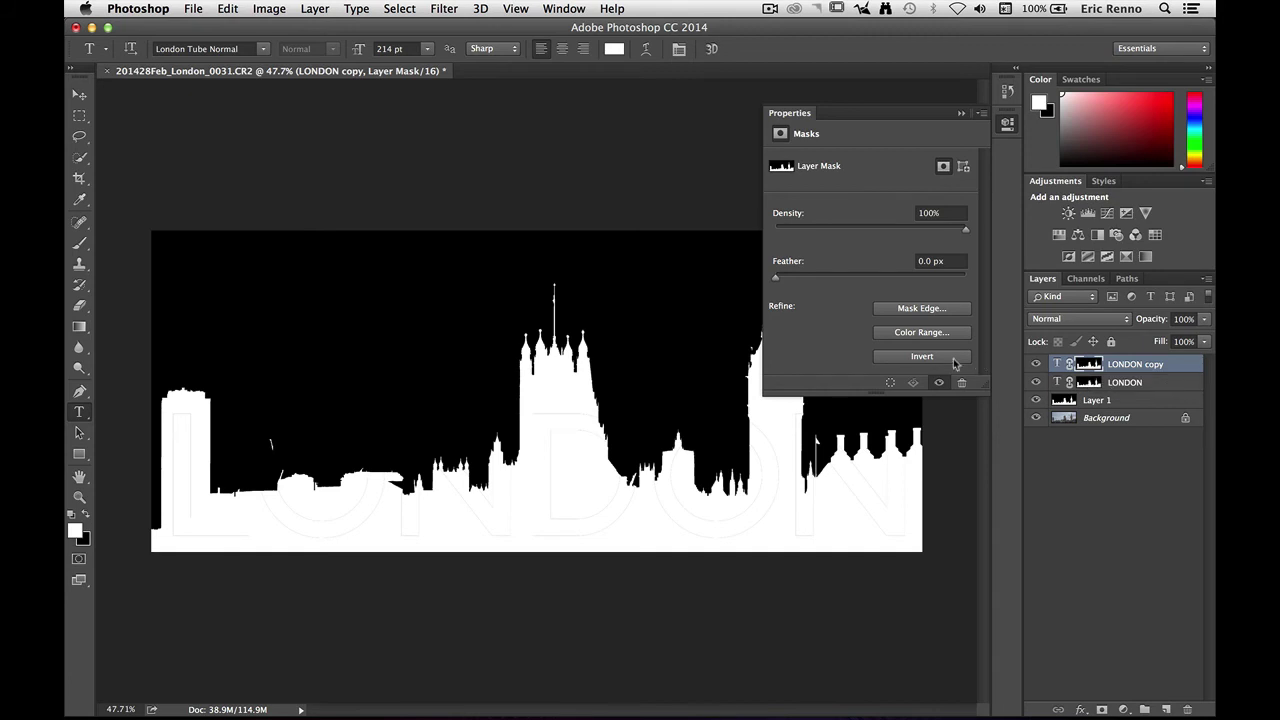
pyautogui.click(922, 357)
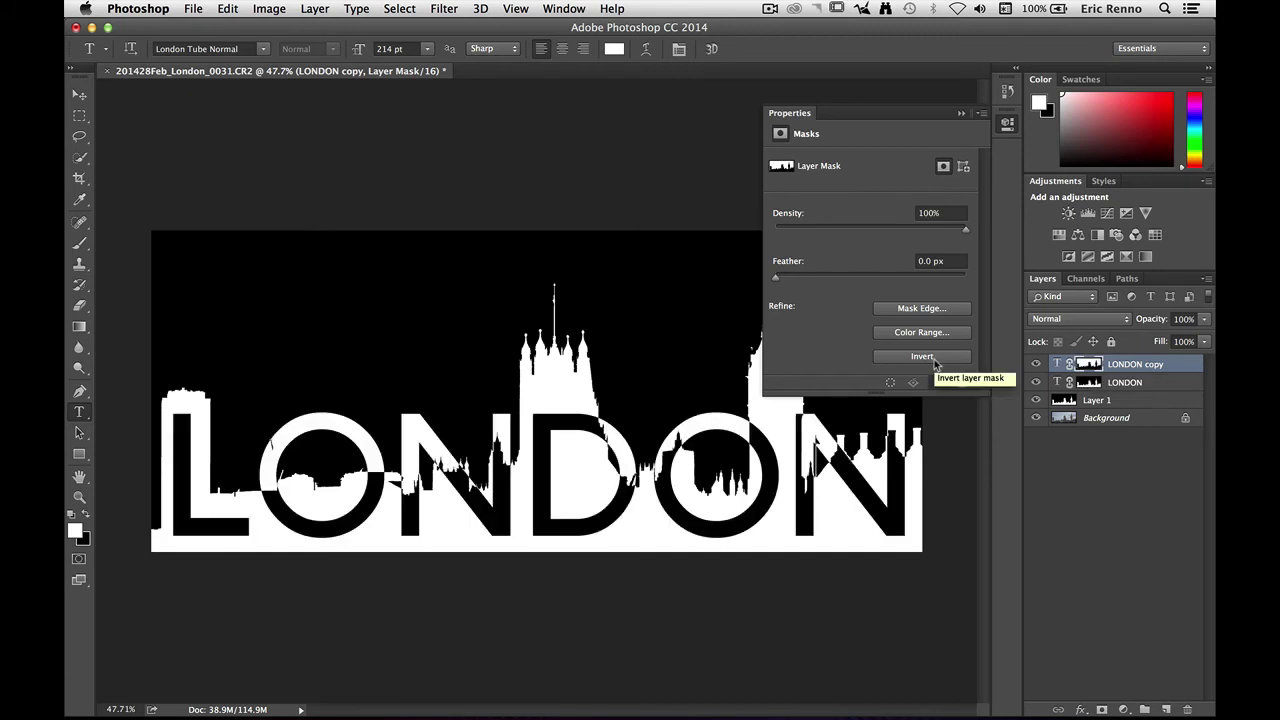
pyautogui.click(958, 110)
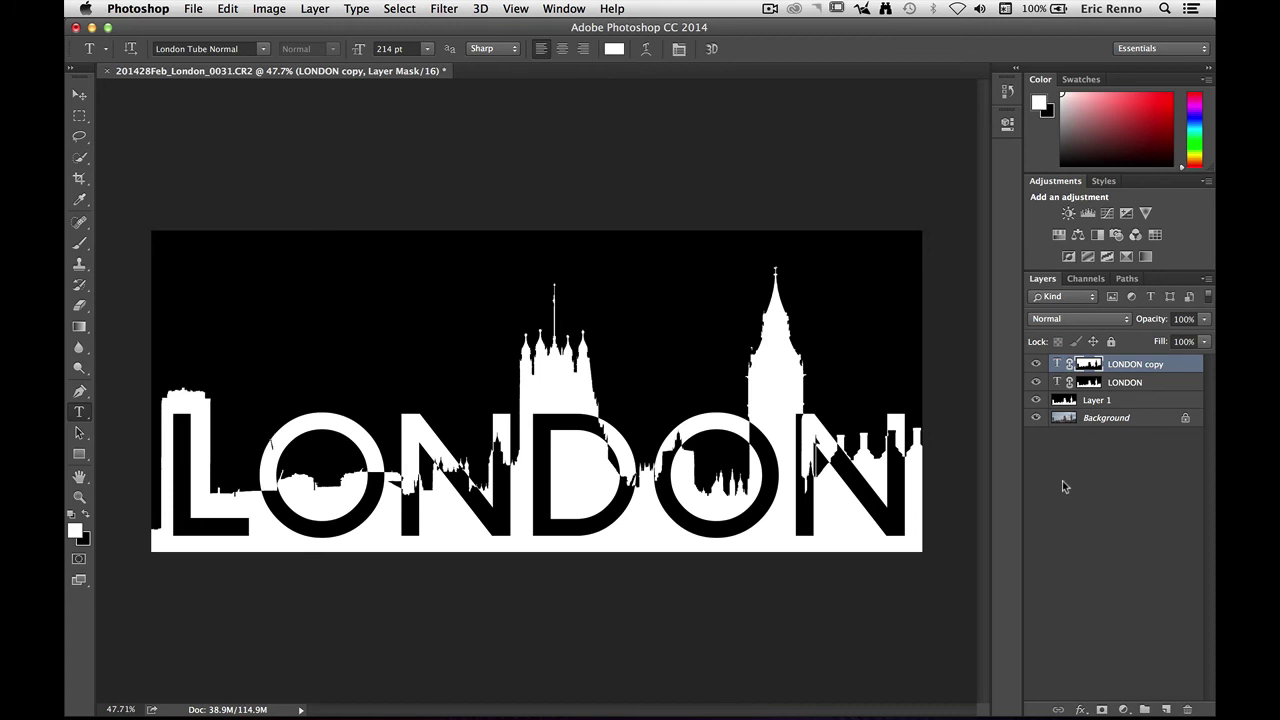
# Unlink both LONDON layers from their masks and move both texts slightly upward together
pyautogui.click(1066, 382)
pyautogui.click(1066, 364)
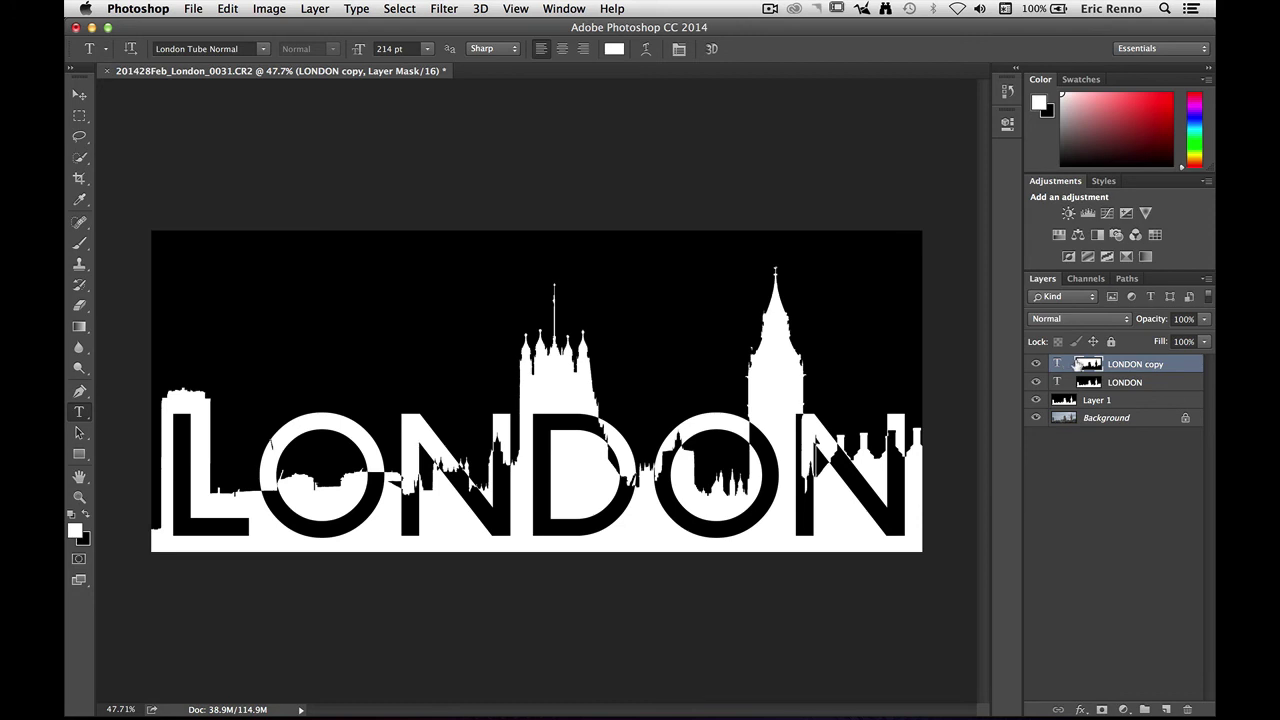
pyautogui.click(1170, 366)
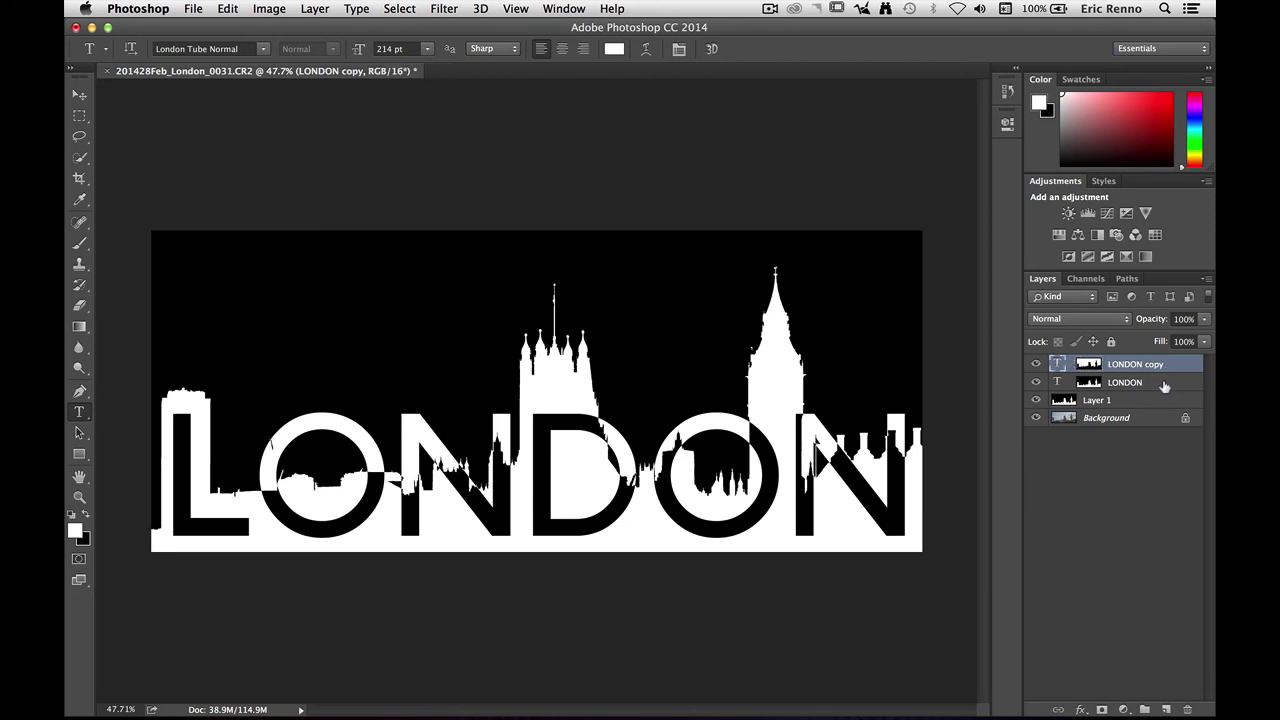
pyautogui.keyDown('shift'); pyautogui.click(1165, 385); pyautogui.keyUp('shift')
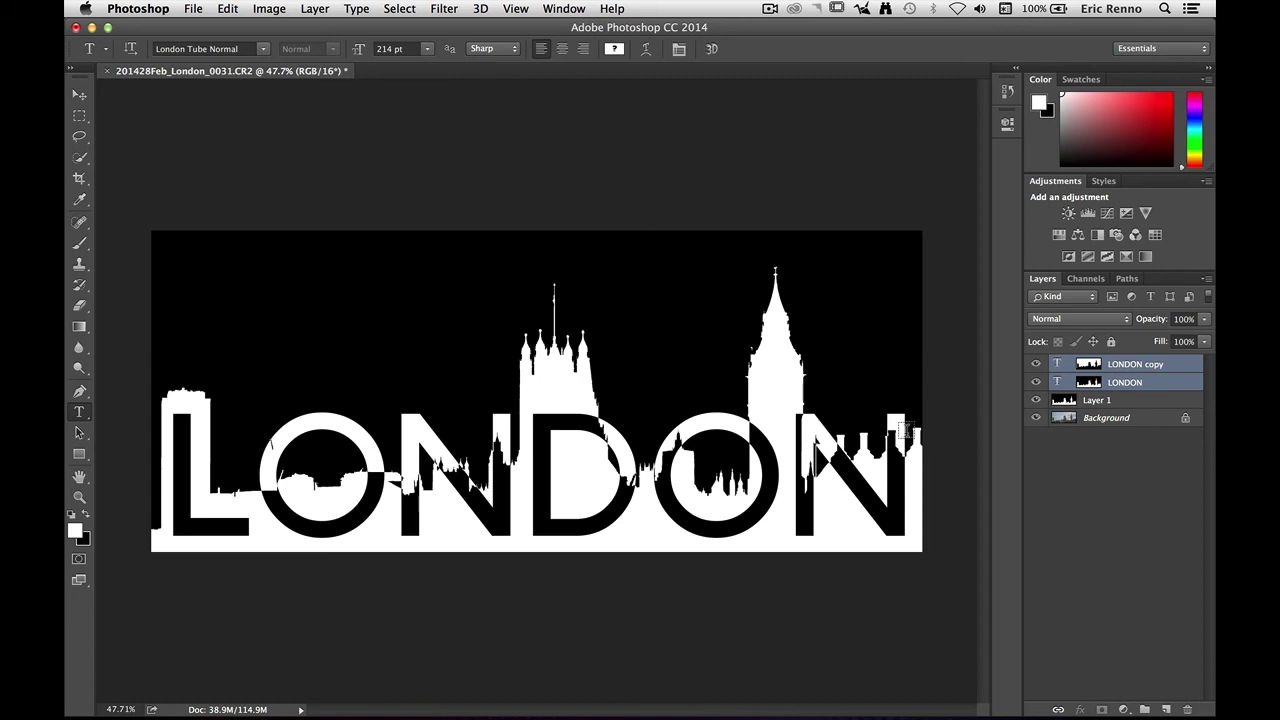
pyautogui.click(79, 94)
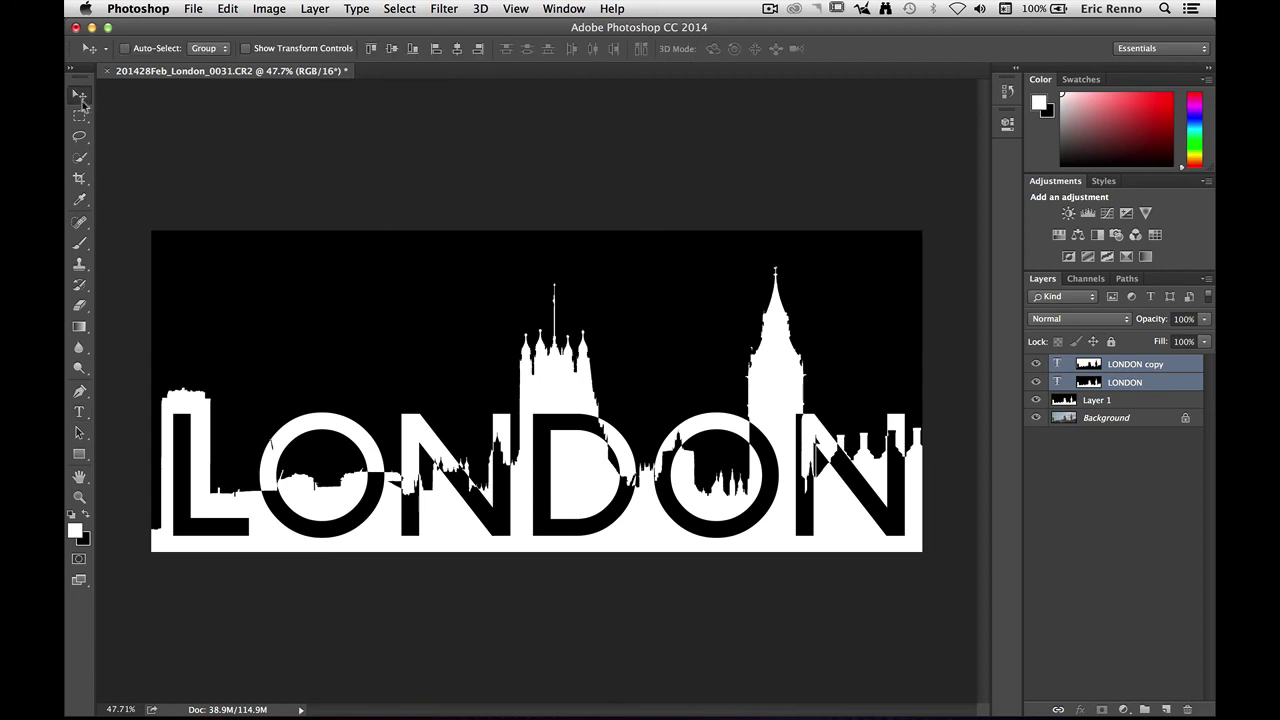
pyautogui.moveTo(622, 481)
pyautogui.mouseDown()
pyautogui.moveTo(636, 444)
pyautogui.moveTo(599, 478)
pyautogui.moveTo(556, 458)
pyautogui.moveTo(662, 408)
pyautogui.moveTo(628, 474)
pyautogui.moveTo(606, 346)
pyautogui.moveTo(594, 382)
pyautogui.moveTo(616, 488)
pyautogui.mouseUp()
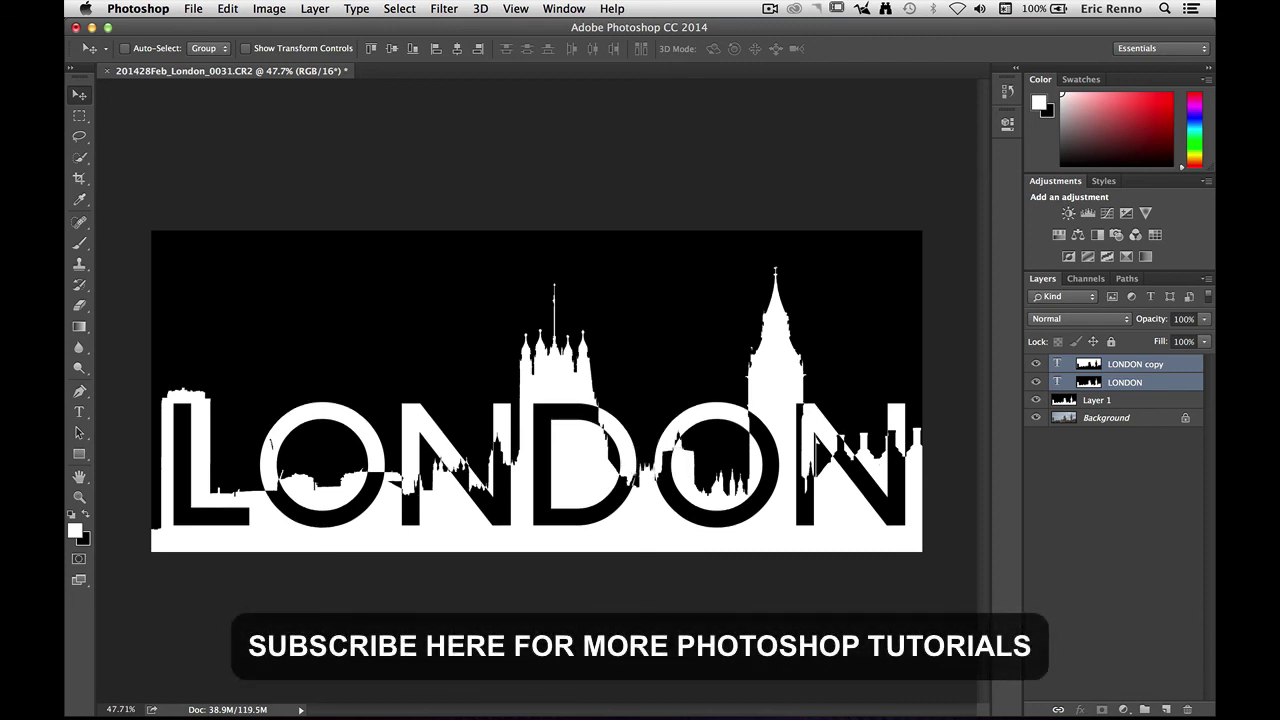